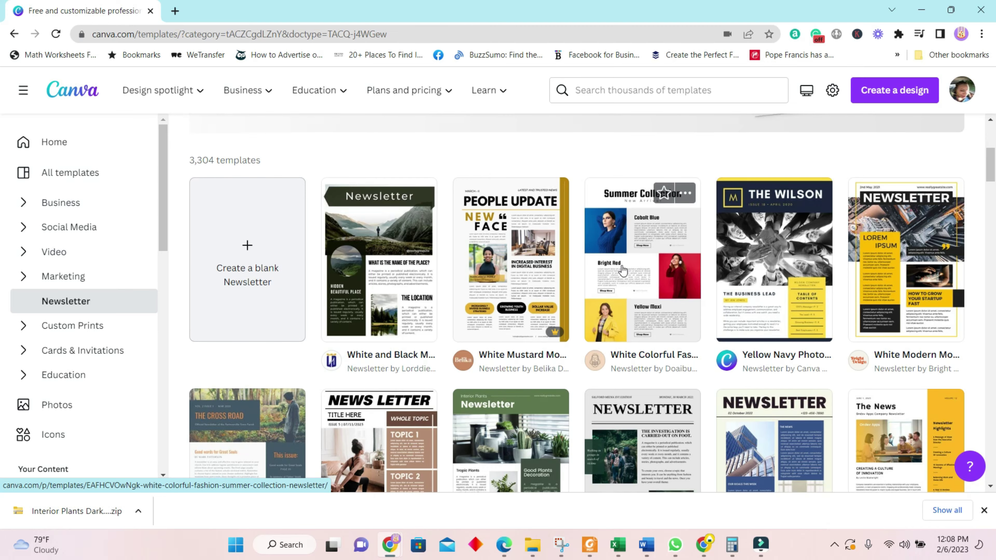
Browse the newsletter templates and start customizing the Pink Simple Fashion Newsletter template
scroll(510, 306, "down", 2)
scroll(707, 370, "down", 6)
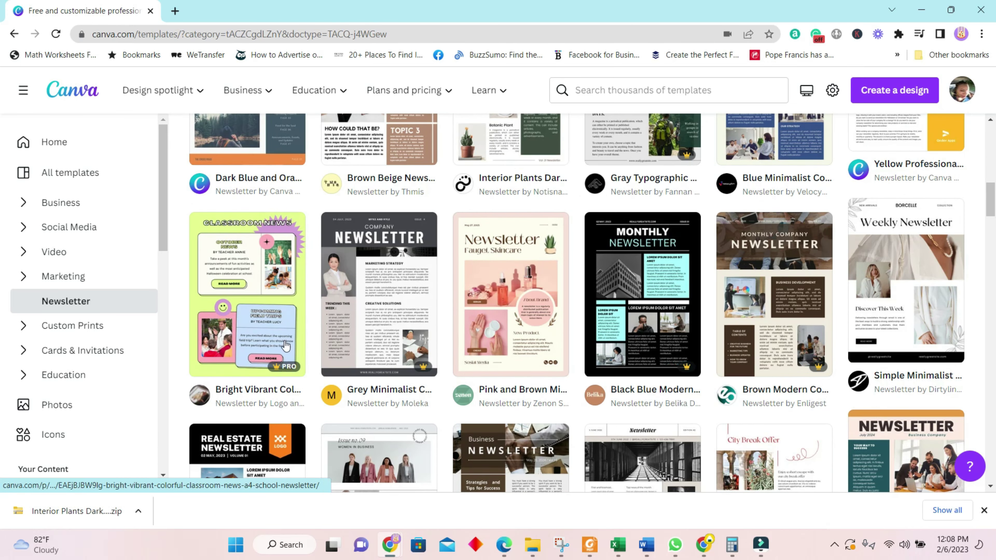
scroll(451, 326, "down", 3)
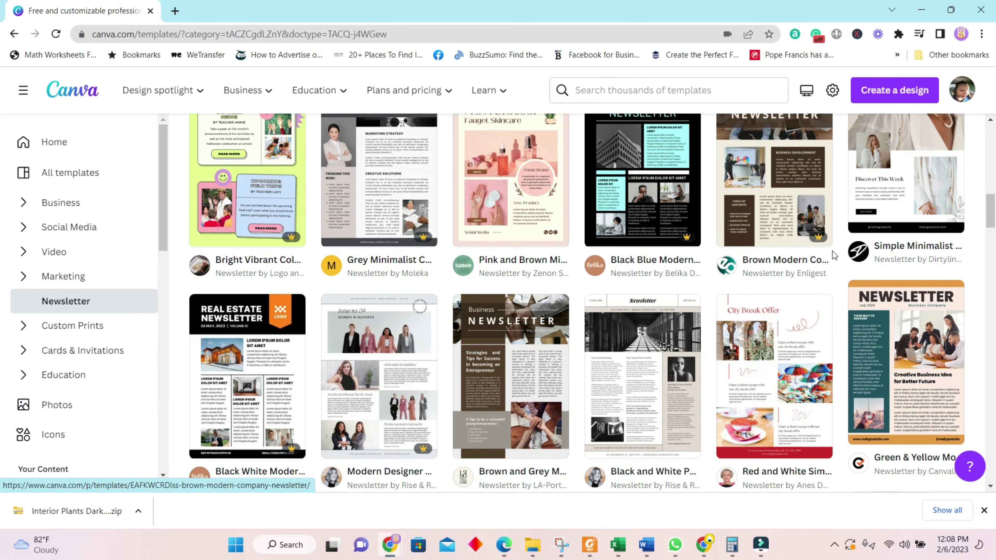
scroll(609, 305, "down", 8)
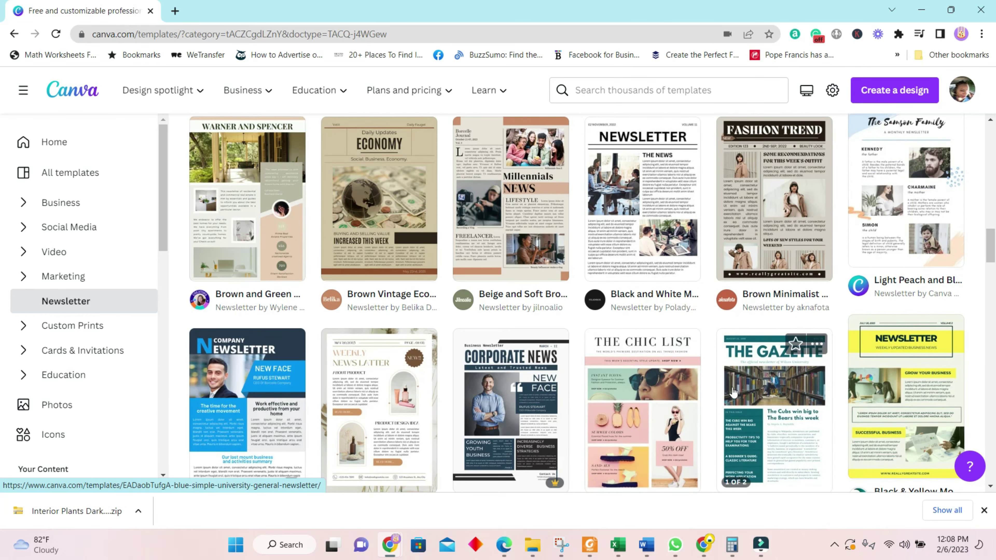
scroll(665, 392, "down", 3)
left_click(672, 332)
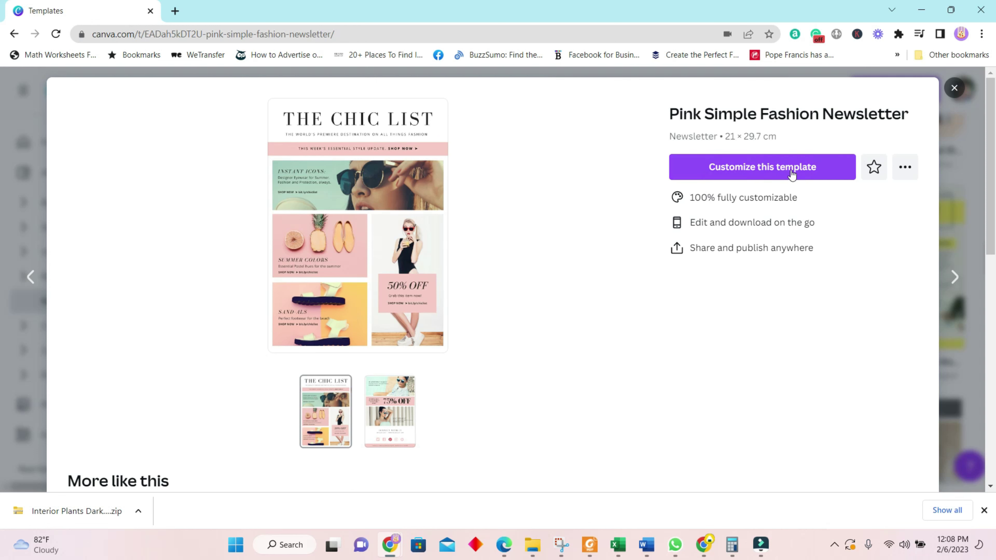
left_click(812, 166)
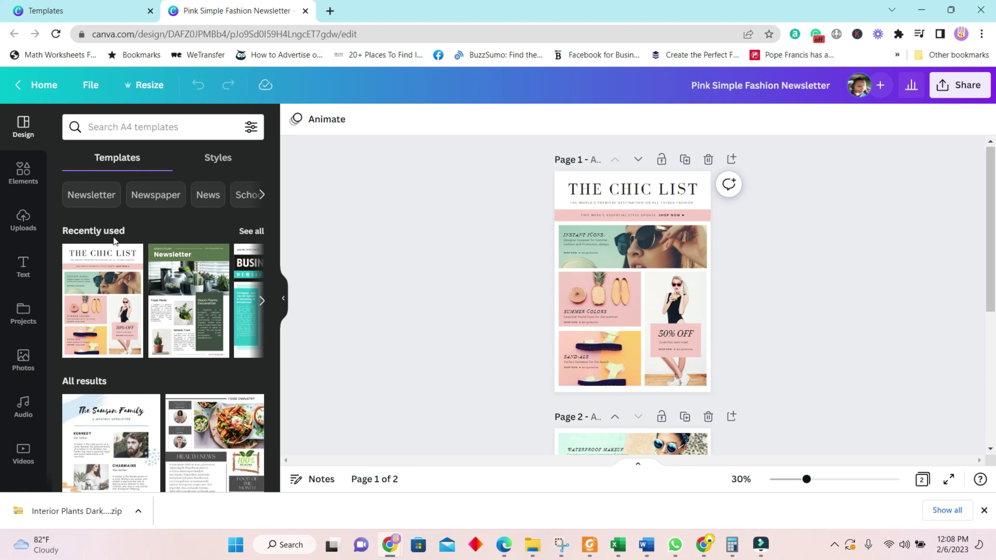
Dismiss the browser's downloads bar and look through the other suggested A4 newsletter templates
scroll(133, 275, "down", 5)
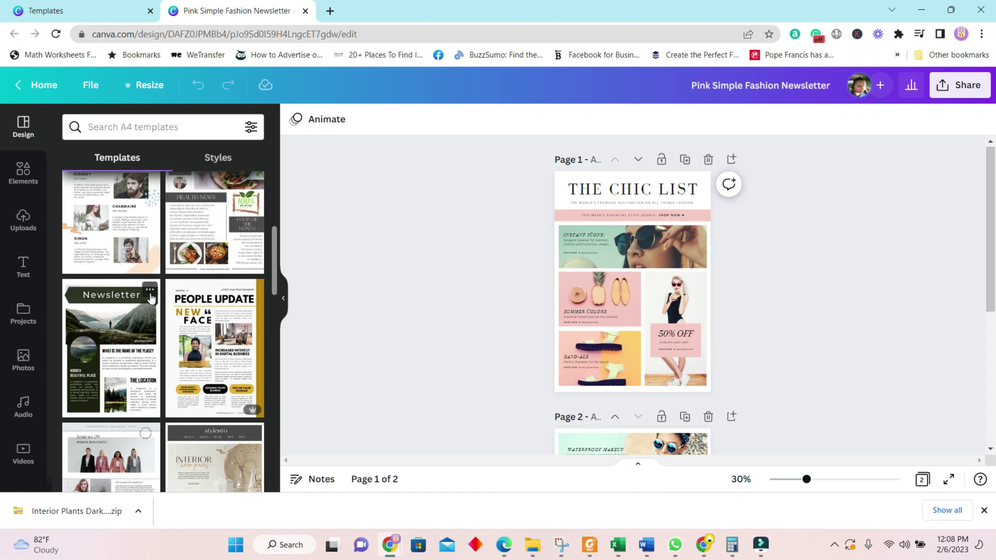
left_click(983, 510)
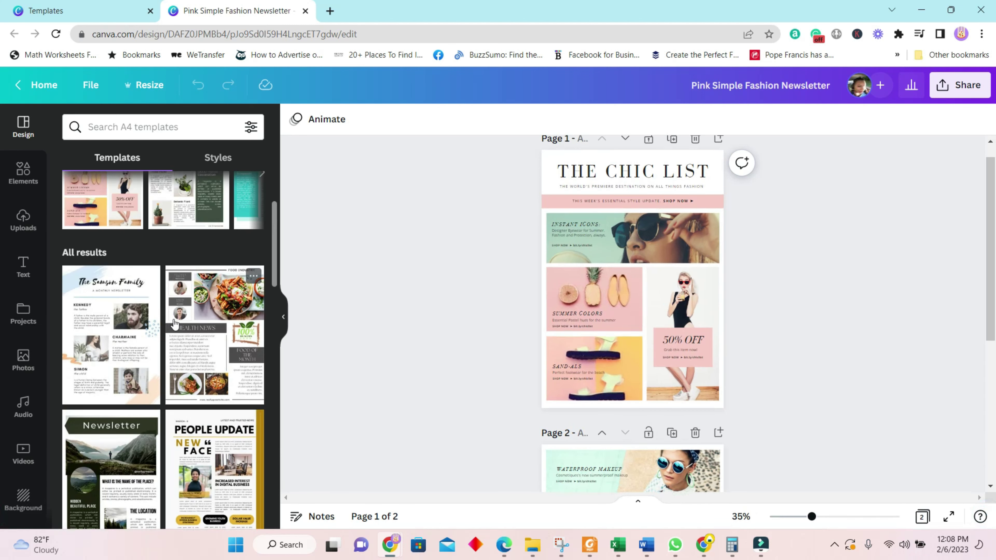
scroll(173, 324, "down", 5)
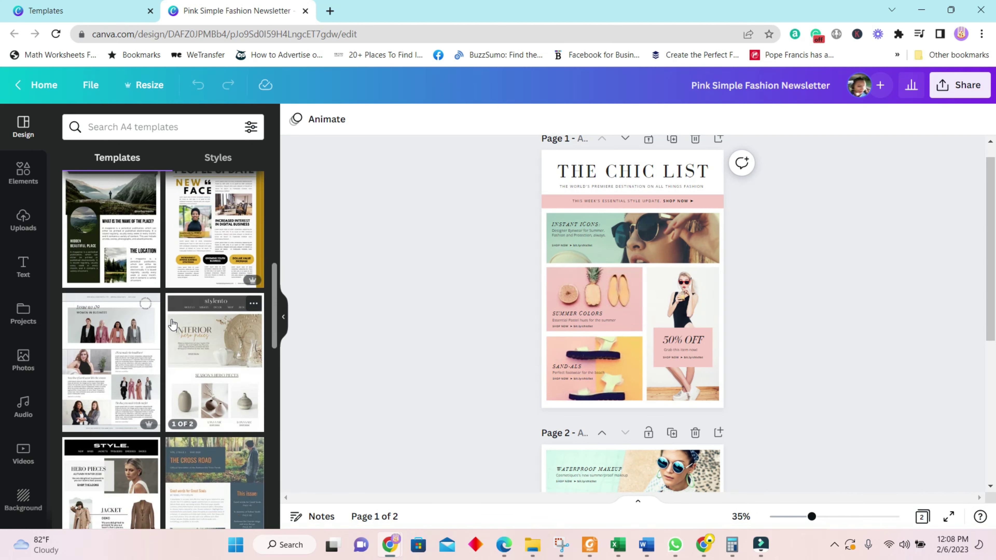
scroll(173, 324, "down", 3)
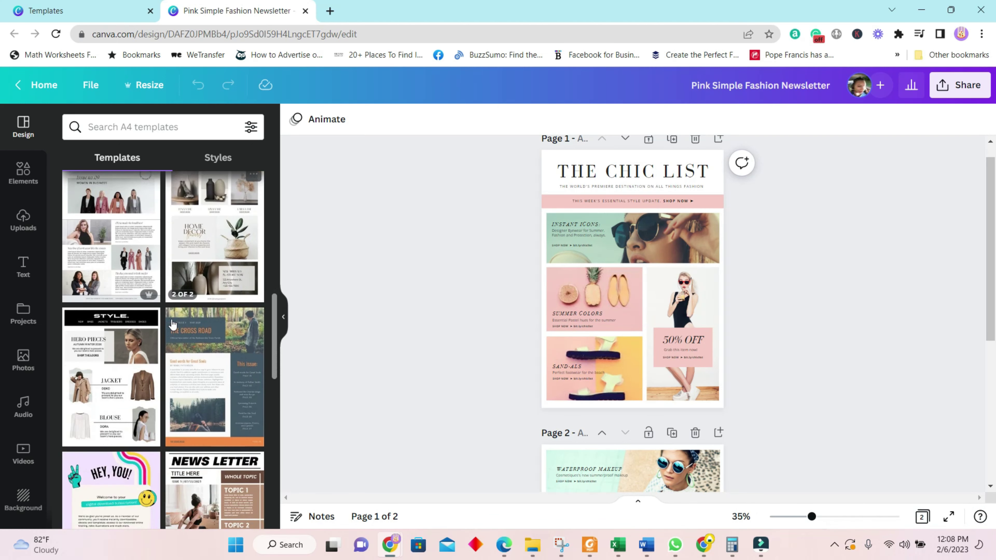
scroll(172, 324, "up", 8)
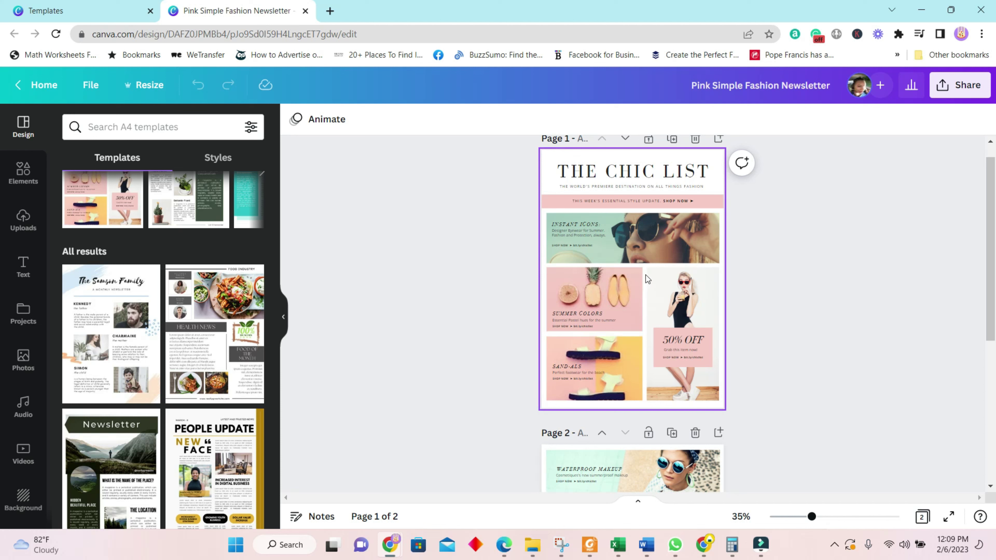
Examine the available design styles, including color palettes, font sets, image palettes and combinations
left_click(220, 159)
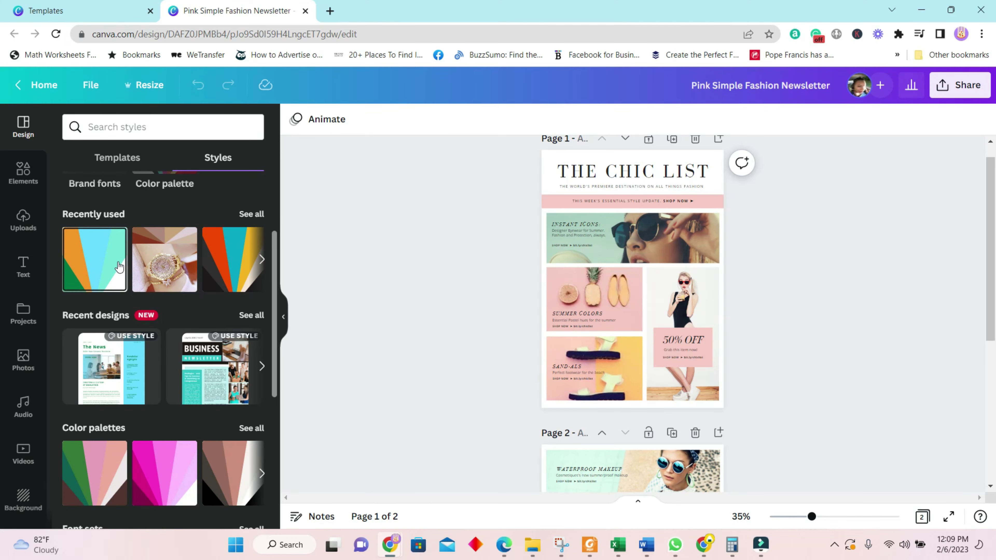
scroll(111, 355, "down", 5)
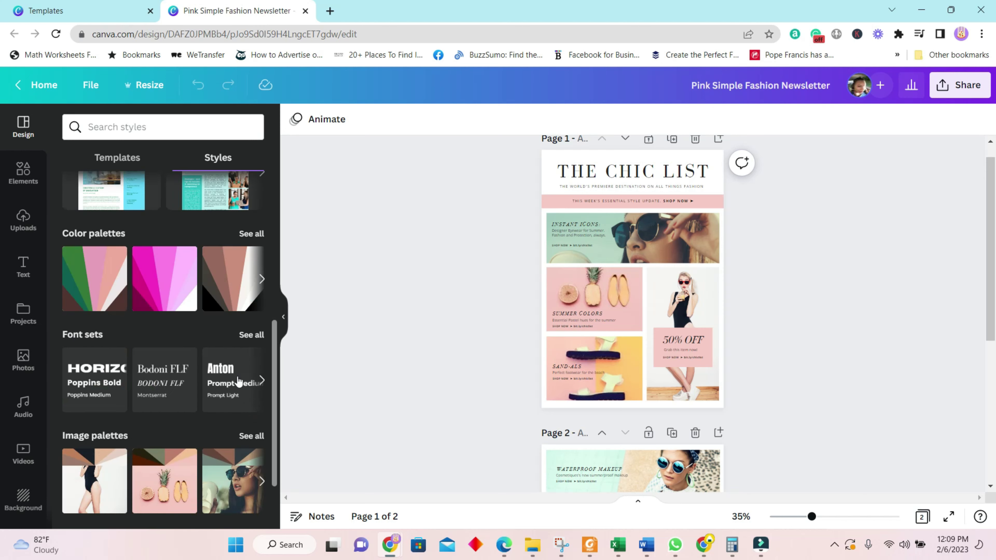
scroll(96, 327, "down", 3)
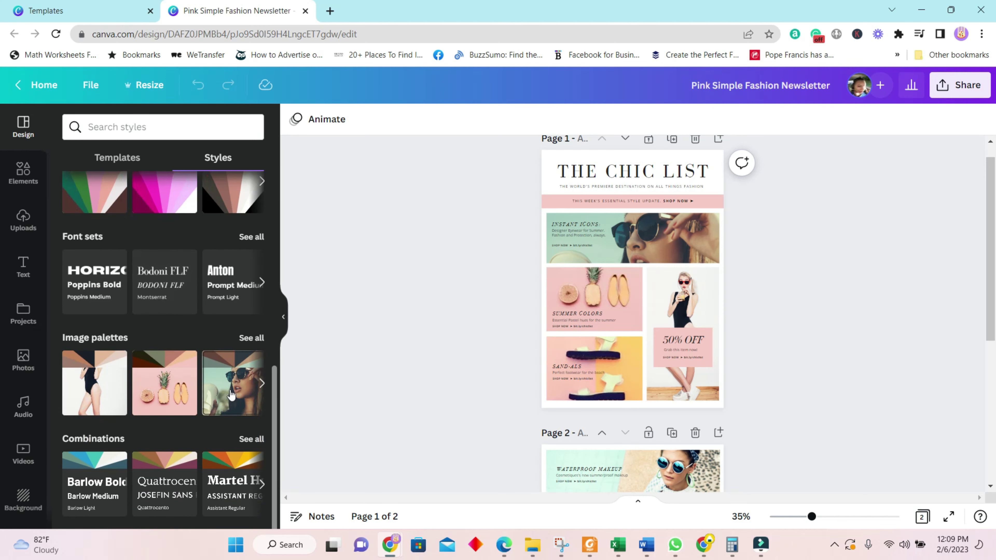
left_click(261, 486)
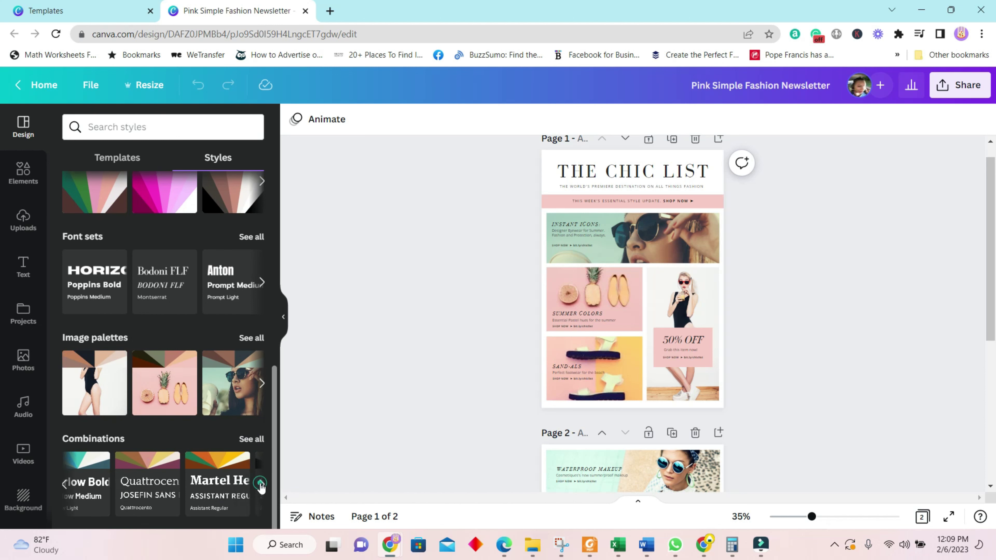
scroll(192, 422, "up", 8)
scroll(192, 422, "up", 2)
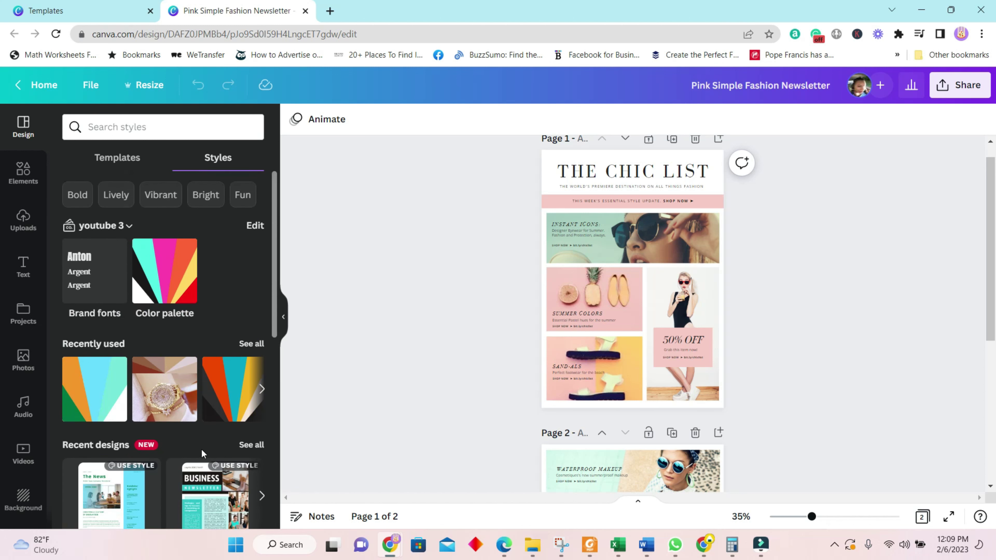
Try out the recently used color palettes on page 1, shuffling how their colors are distributed
left_click(212, 470)
scroll(673, 398, "down", 5)
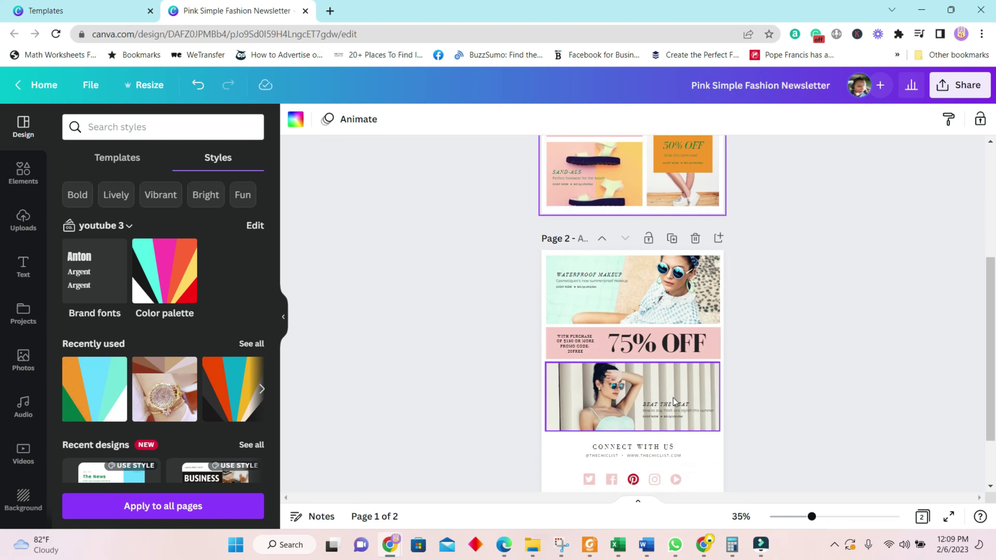
scroll(668, 398, "up", 2)
left_click(91, 383)
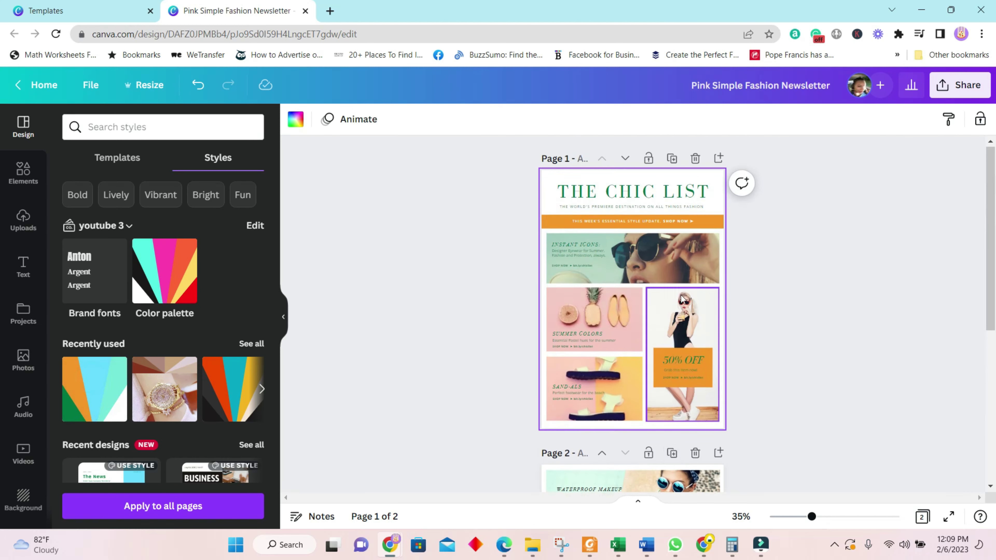
left_click(93, 391)
left_click(116, 391)
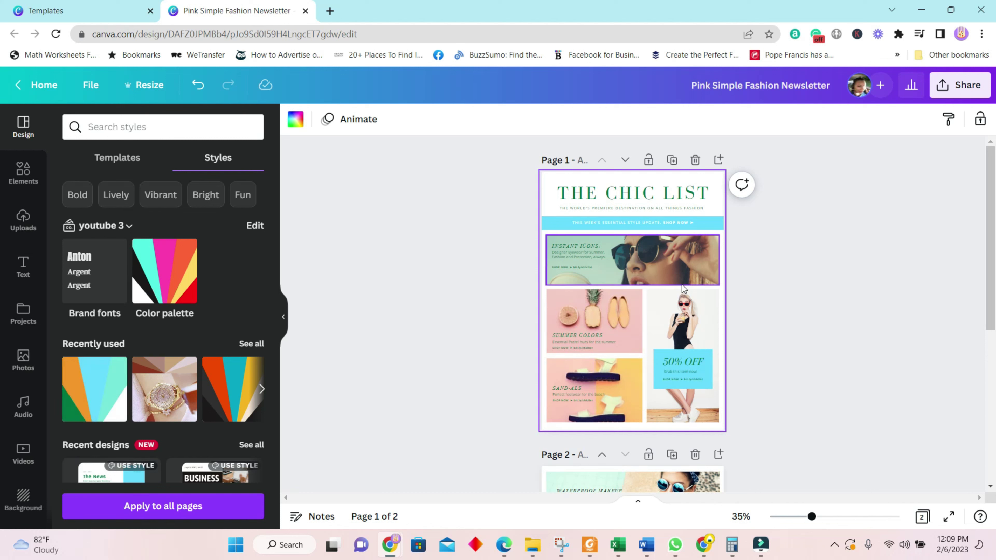
left_click(102, 405)
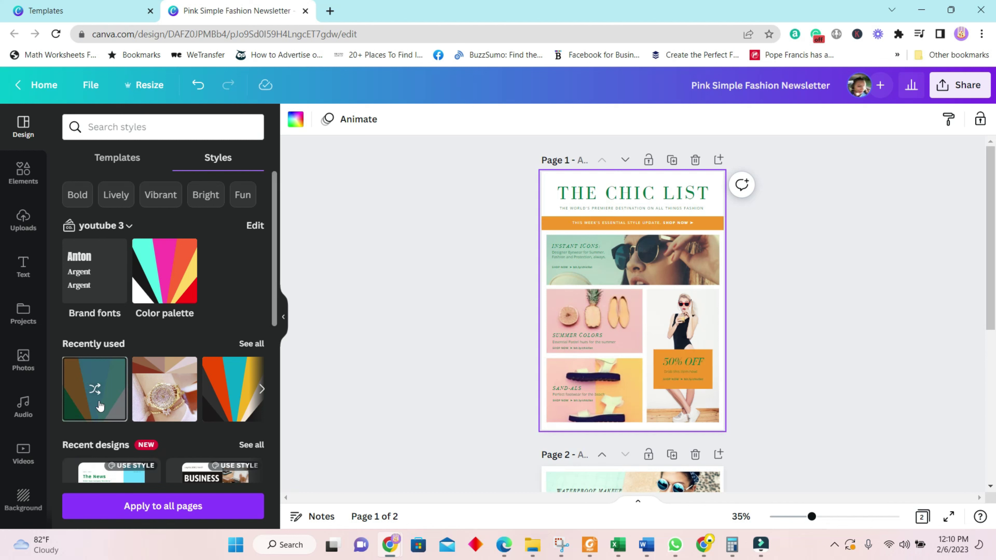
left_click(230, 391)
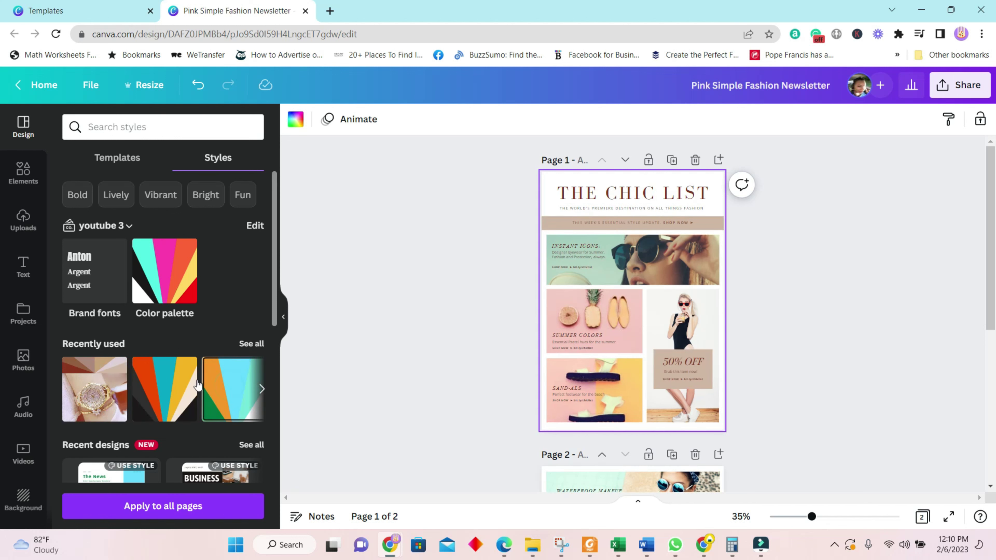
Apply the youtube 3 brand color palette to page 1, shuffling it until the banner and 50% OFF box are bright pink
left_click(178, 293)
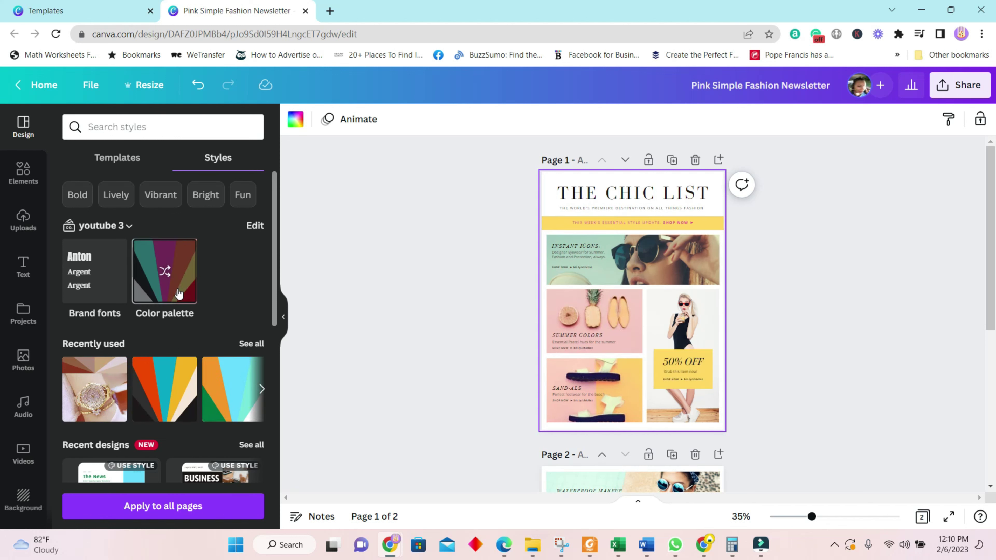
left_click(180, 295)
left_click(180, 297)
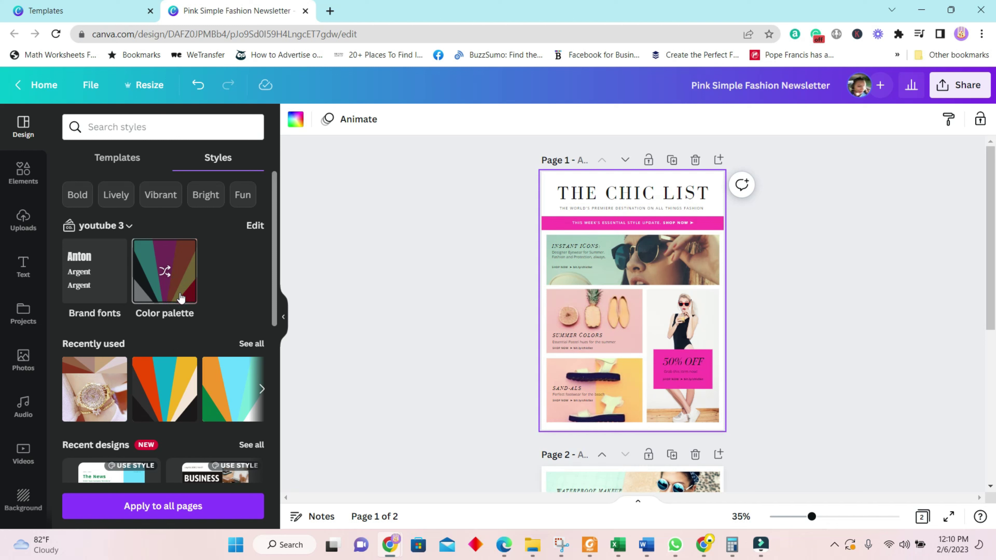
Apply the same youtube 3 brand color palette to page 2, giving the 75% OFF banner the matching bright pink
scroll(689, 352, "down", 5)
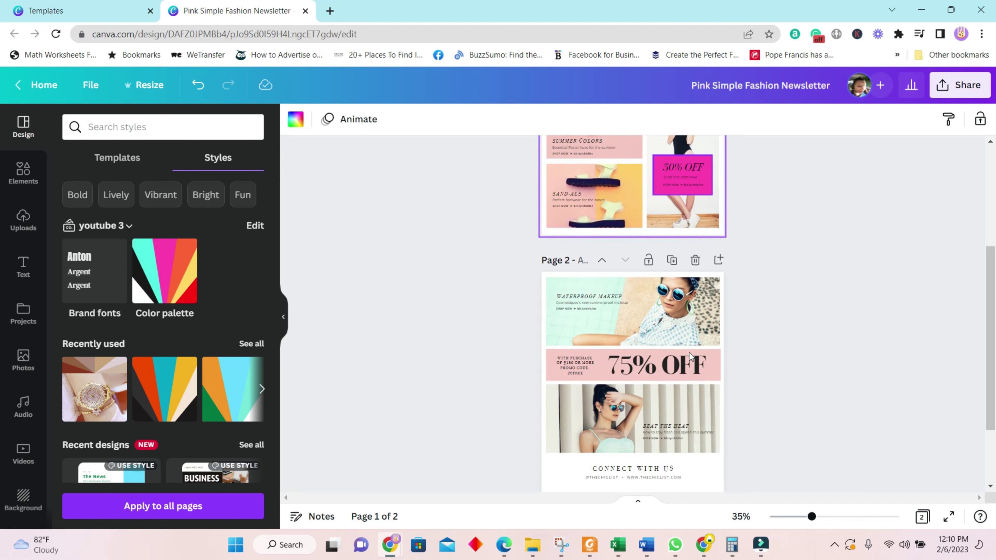
left_click(717, 466)
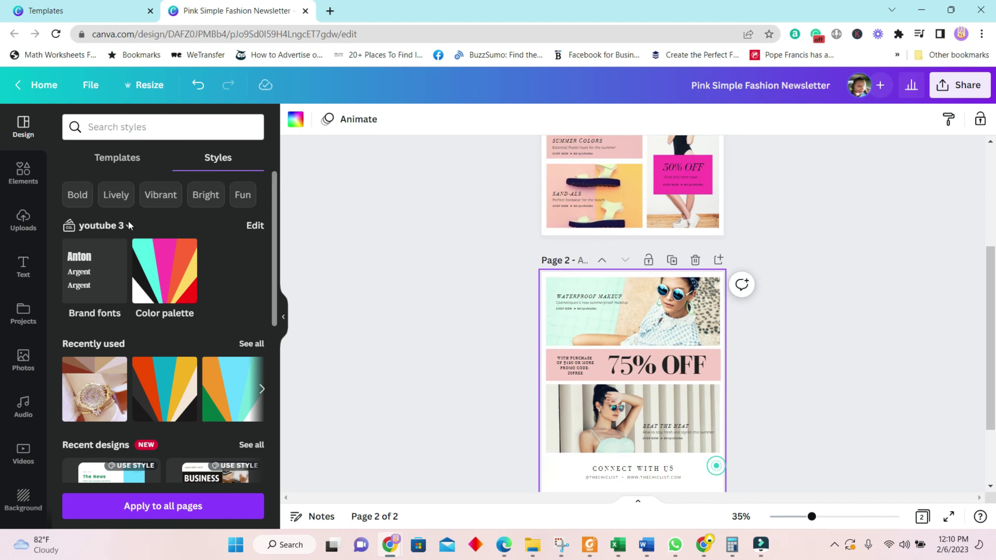
left_click(174, 283)
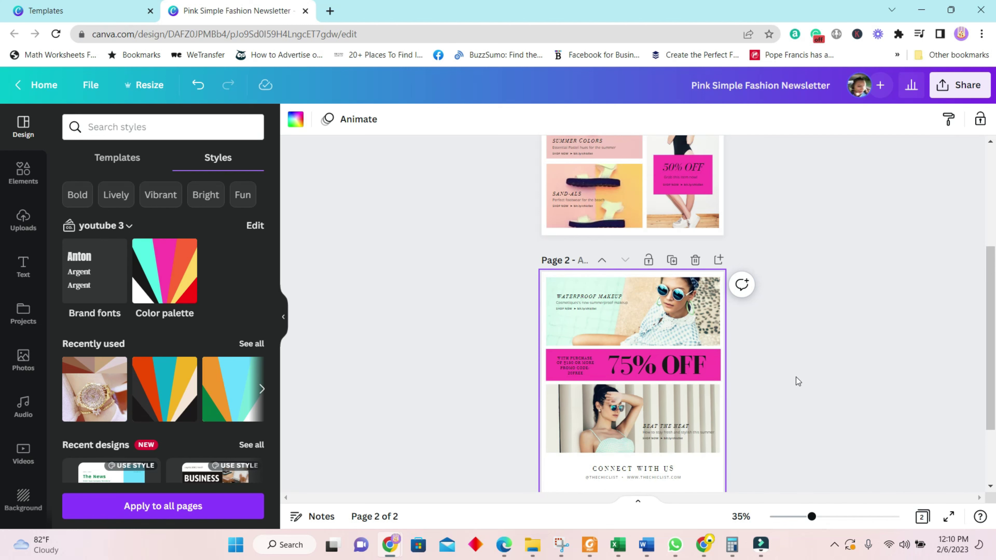
scroll(666, 353, "down", 3)
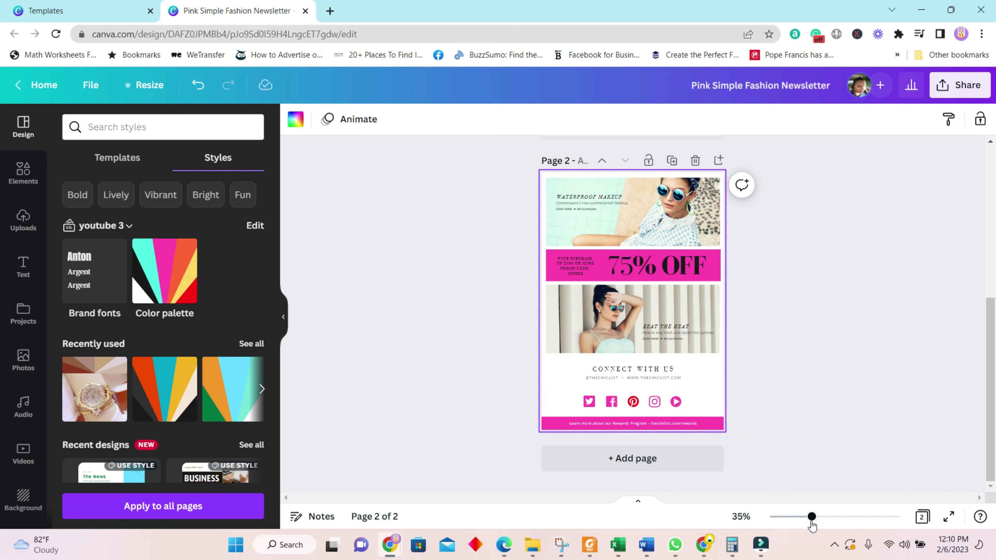
Replace the page 1 headline "THE CHIC LIST" with "ROCKSTERS"
left_click_drag(811, 517, 831, 517)
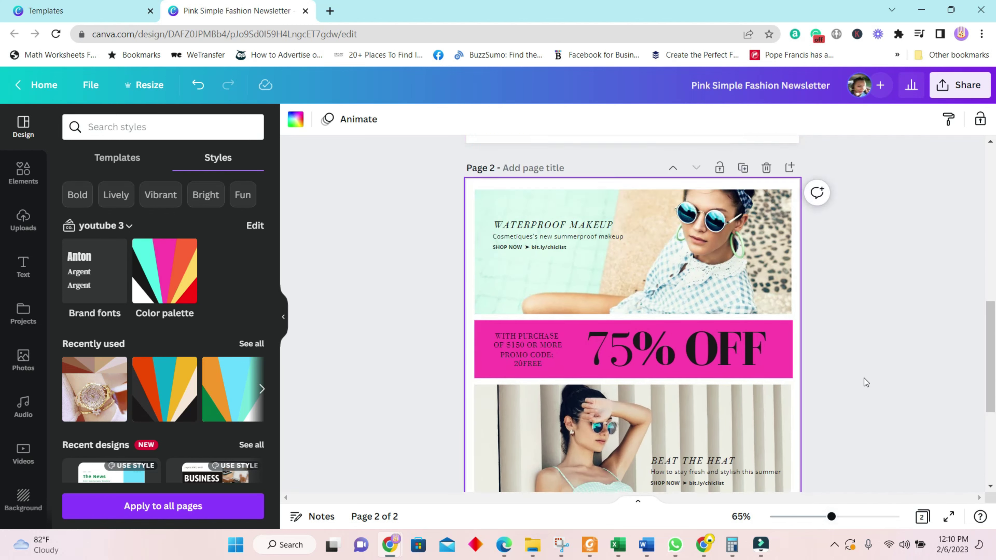
scroll(866, 383, "up", 10)
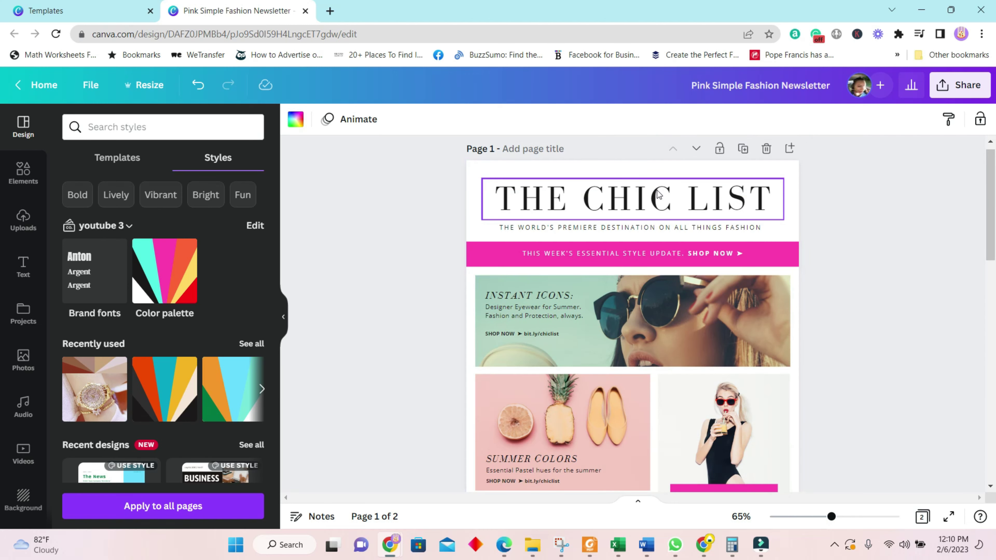
left_click(707, 206)
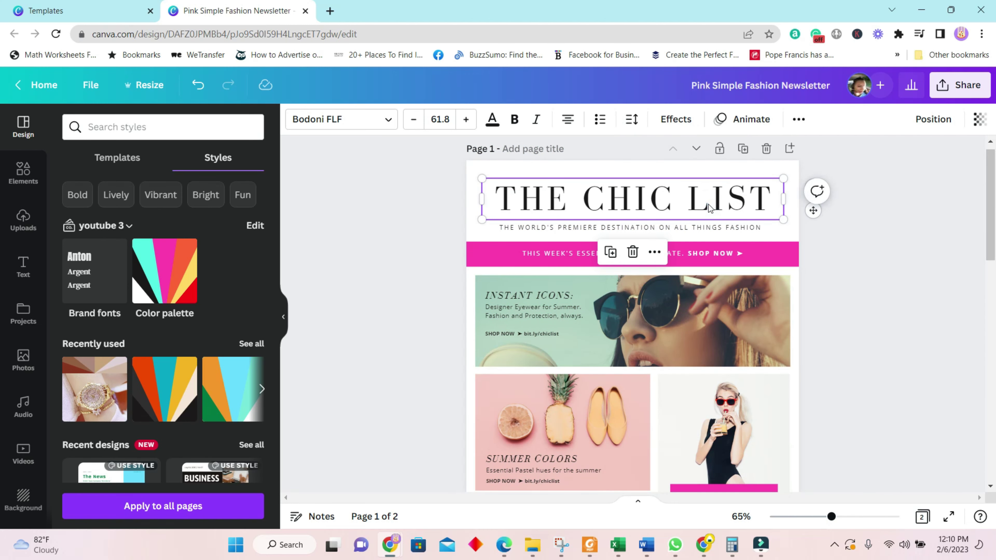
type("RO")
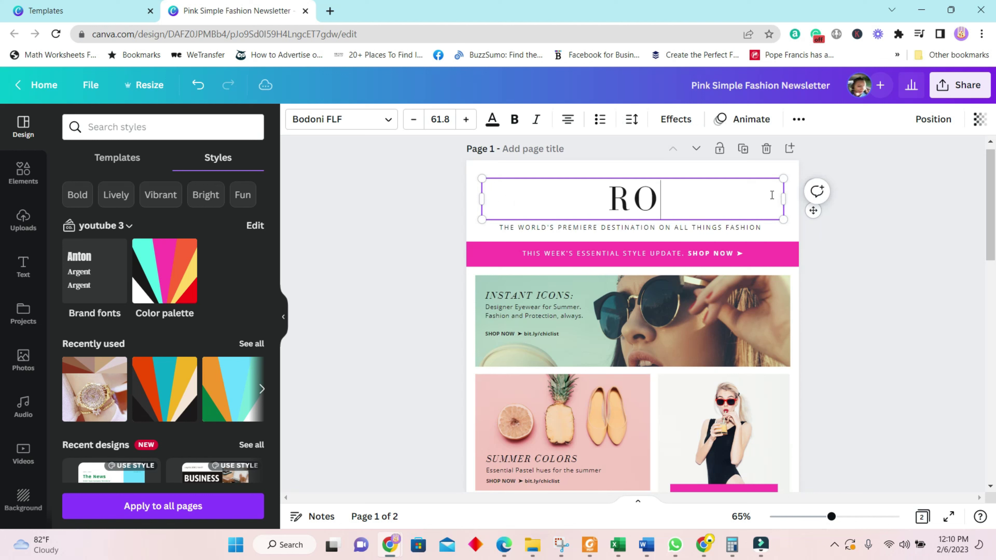
type("CKSTERS")
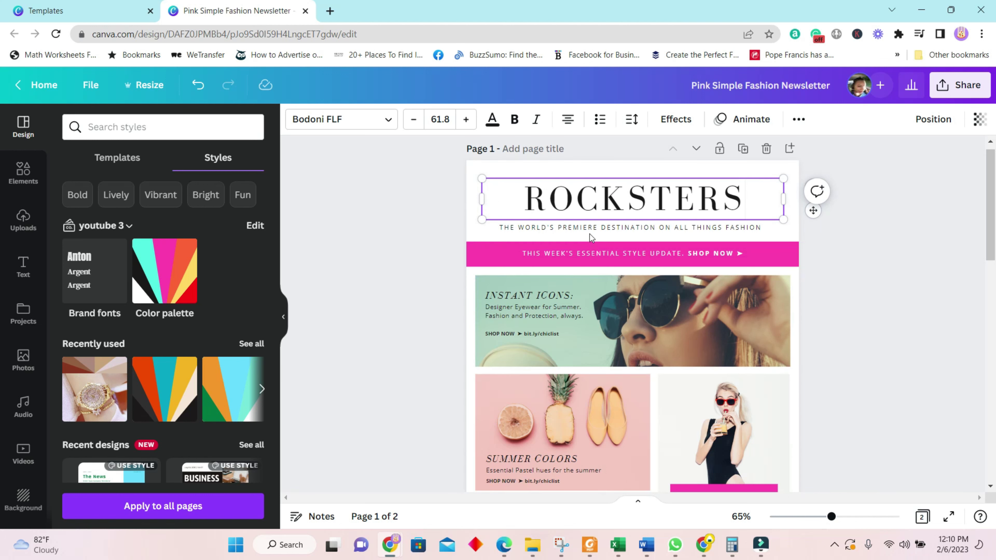
Replace the tagline beneath the headline with "THE PLACE TO GET THE DETS"
left_click(606, 232)
left_click(610, 229)
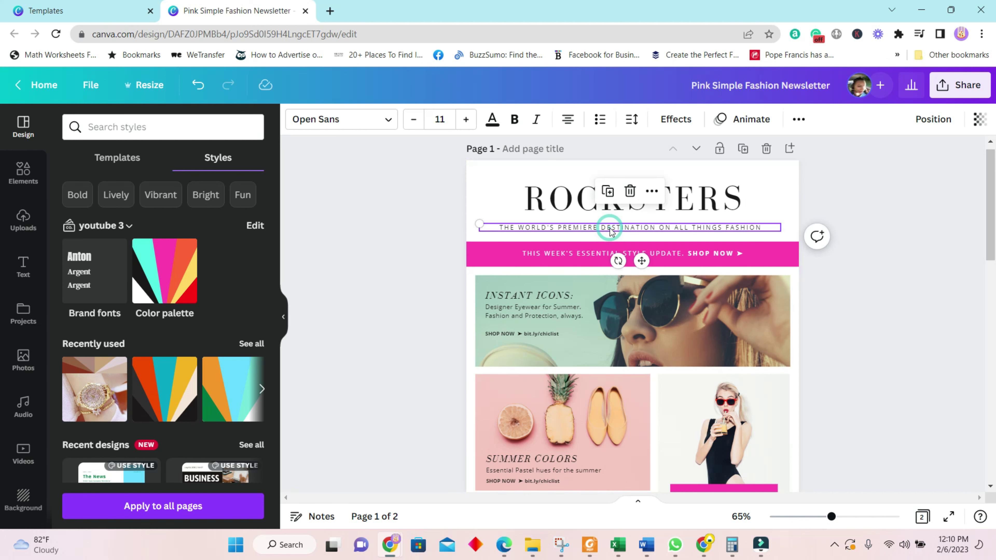
key("ctrl+a")
type("THE PLACE TO GET THE DETS")
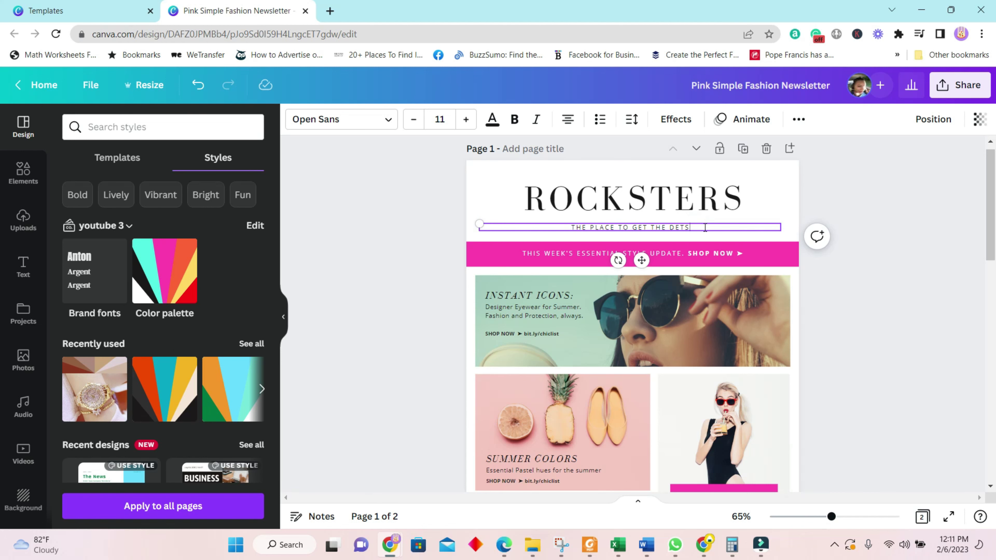
scroll(734, 403, "down", 8)
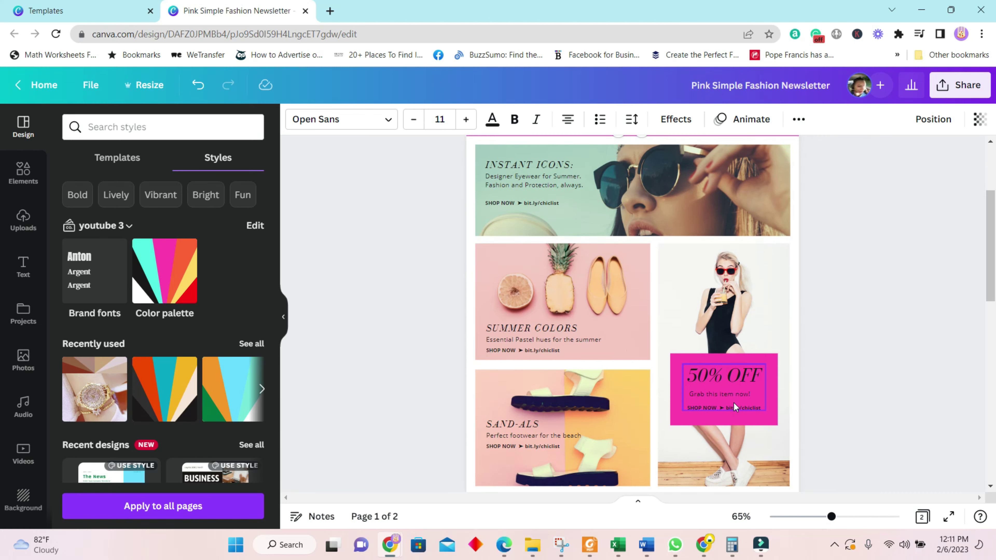
scroll(725, 300, "up", 5)
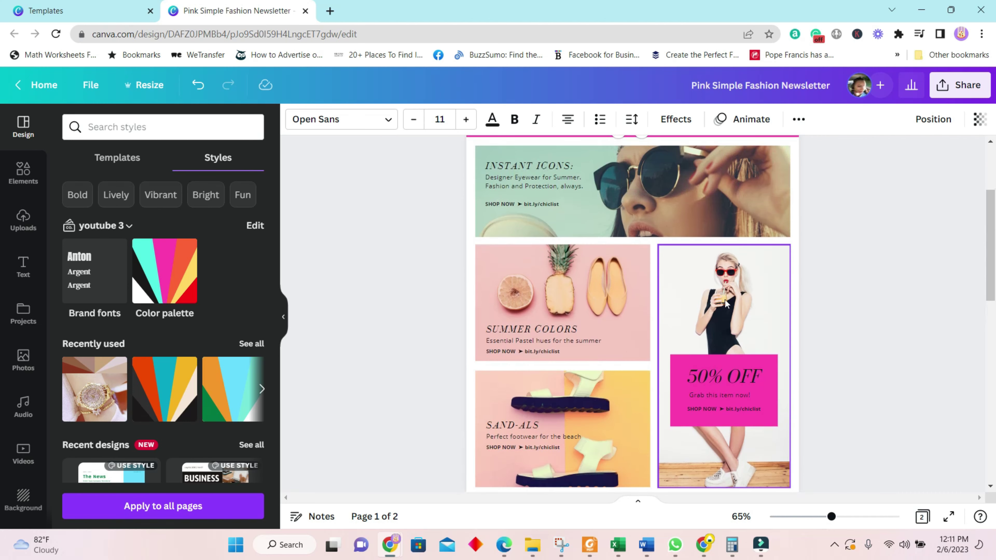
Replace the photo behind the 50% OFF box with the trending photo of a person in yellow holding a pink pineapple
scroll(734, 302, "down", 2)
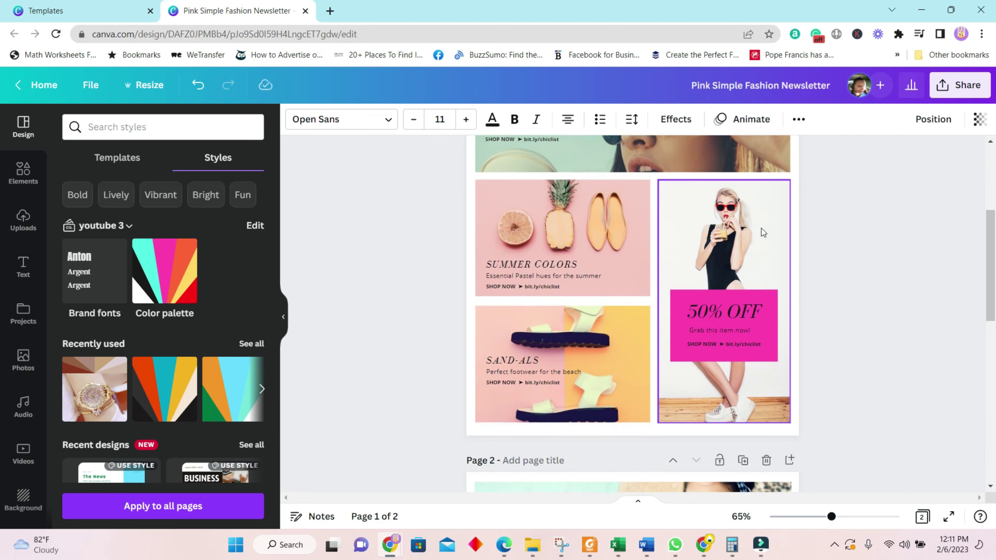
left_click(730, 234)
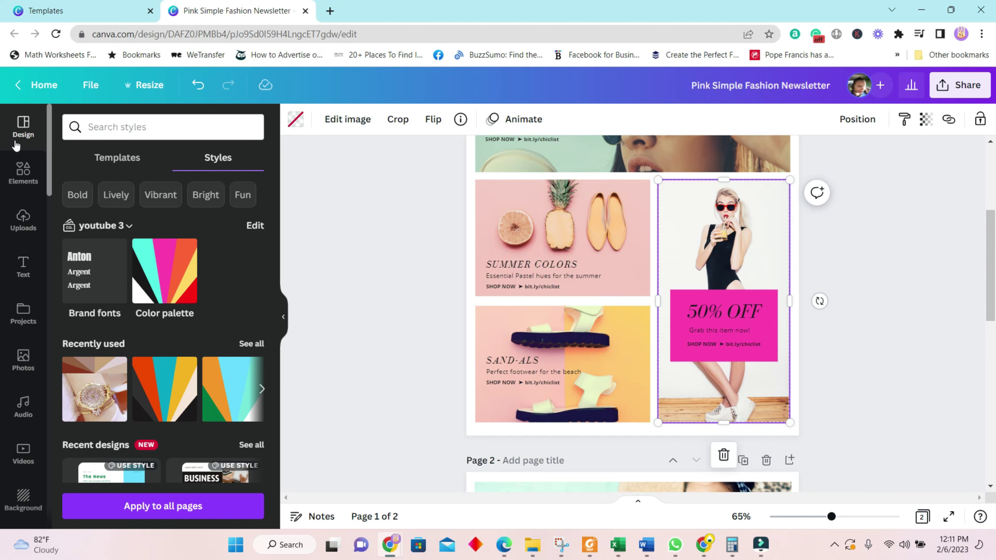
left_click(22, 353)
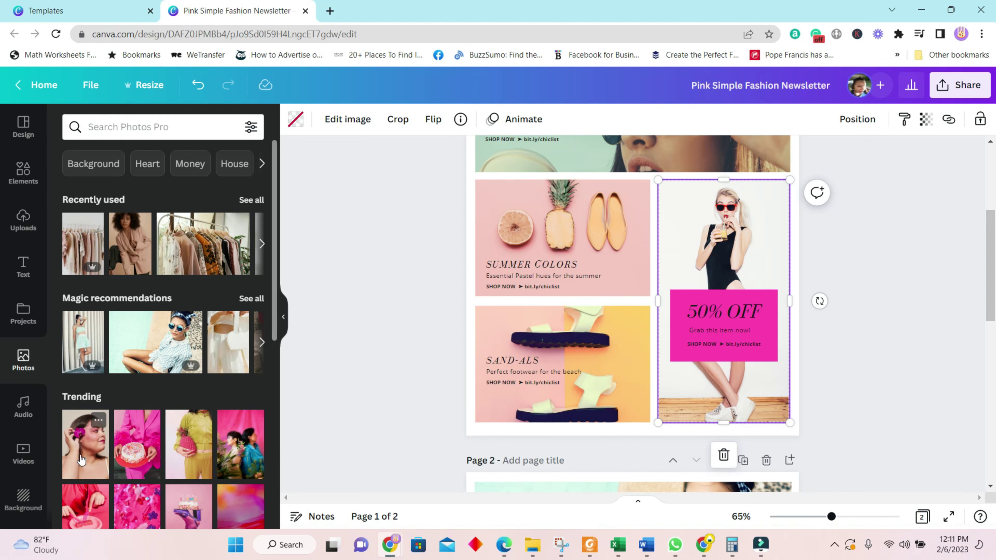
left_click_drag(188, 443, 729, 249)
Search the photos for "sandals" and replace the SAND-ALS picture with the pink flip-flops with green straps
left_click(642, 342)
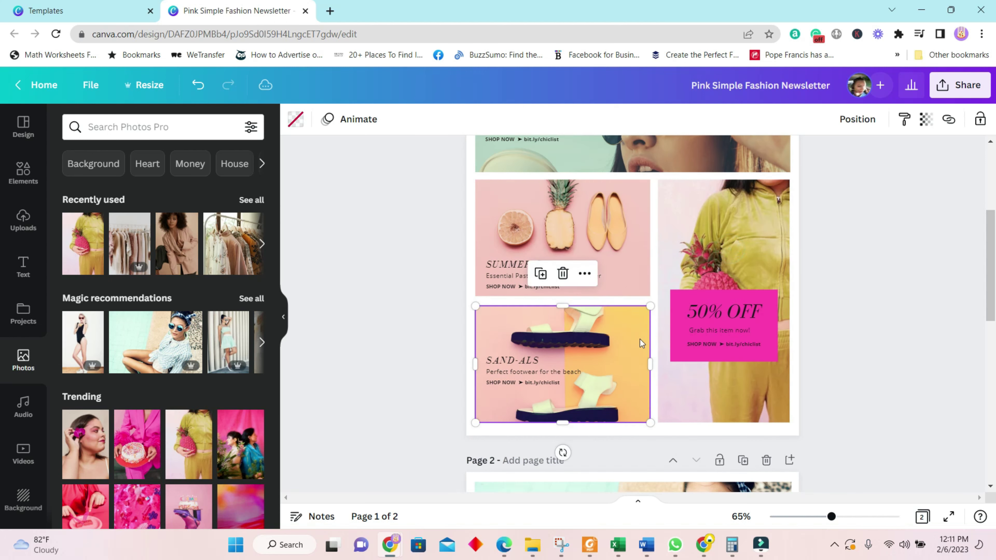
left_click(167, 131)
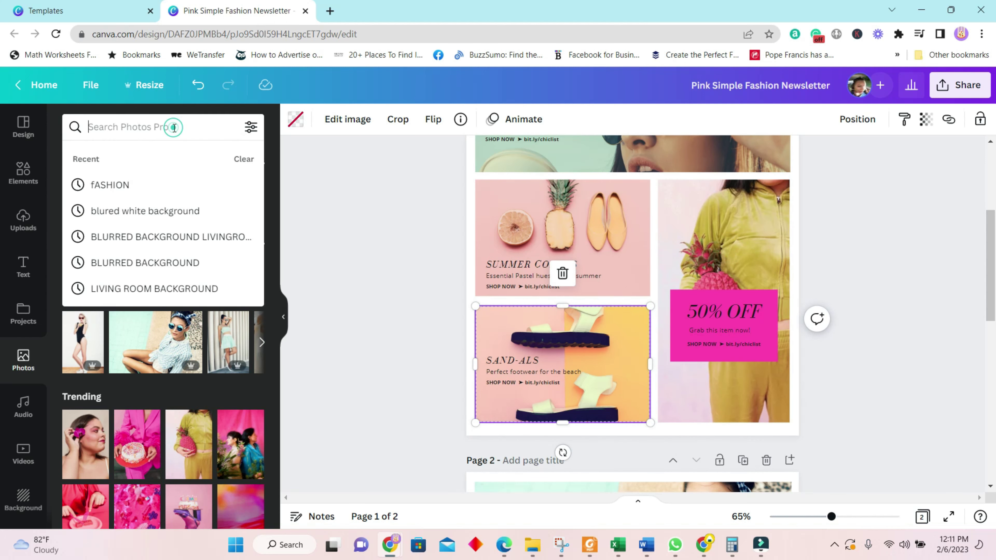
type("sandls")
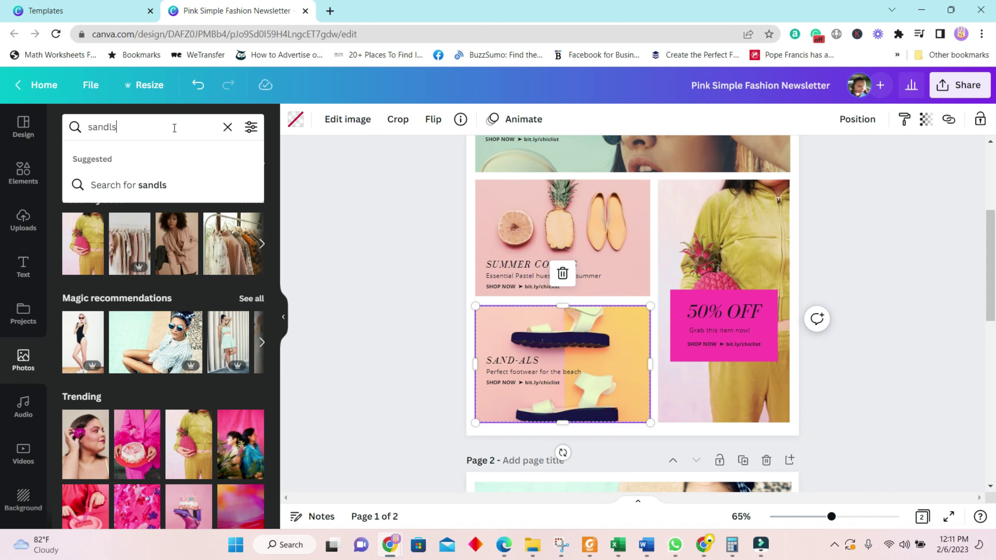
key("BackSpace")
key("BackSpace")
type("als")
key("Return")
left_click(223, 363)
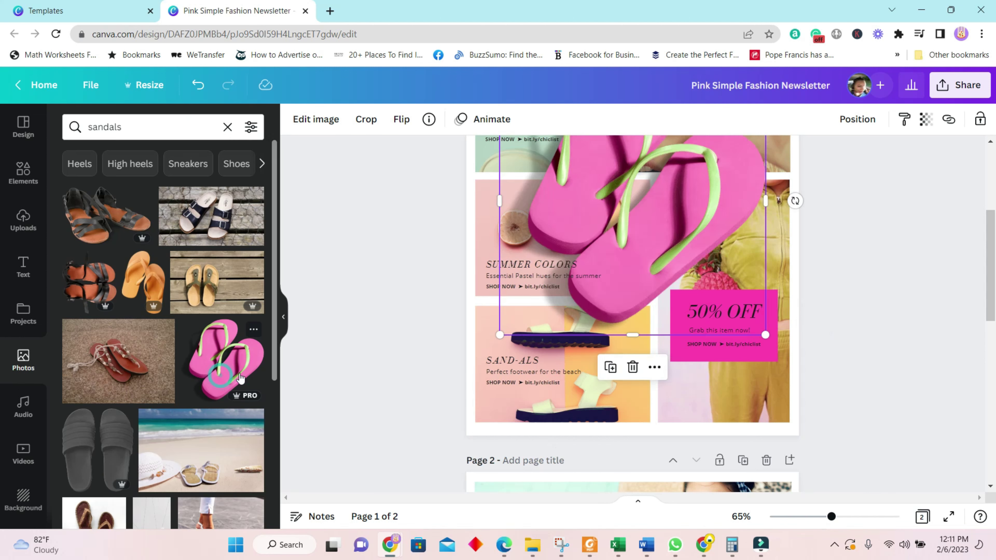
left_click_drag(763, 209, 649, 384)
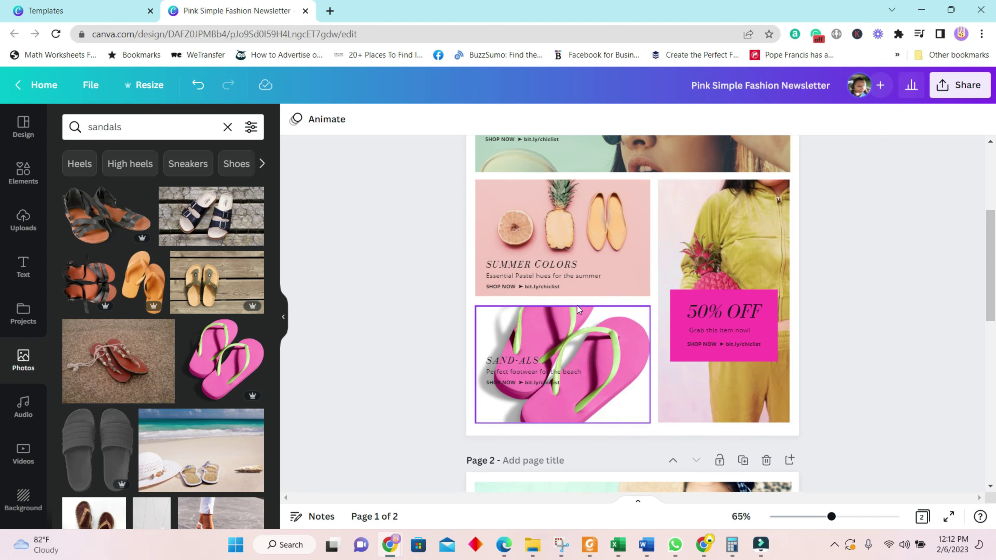
Replace the SUMMER COLORS picture with the woman lying on colorful boards, found by searching photos for "summer fashion colors"
left_click(645, 286)
key("Delete")
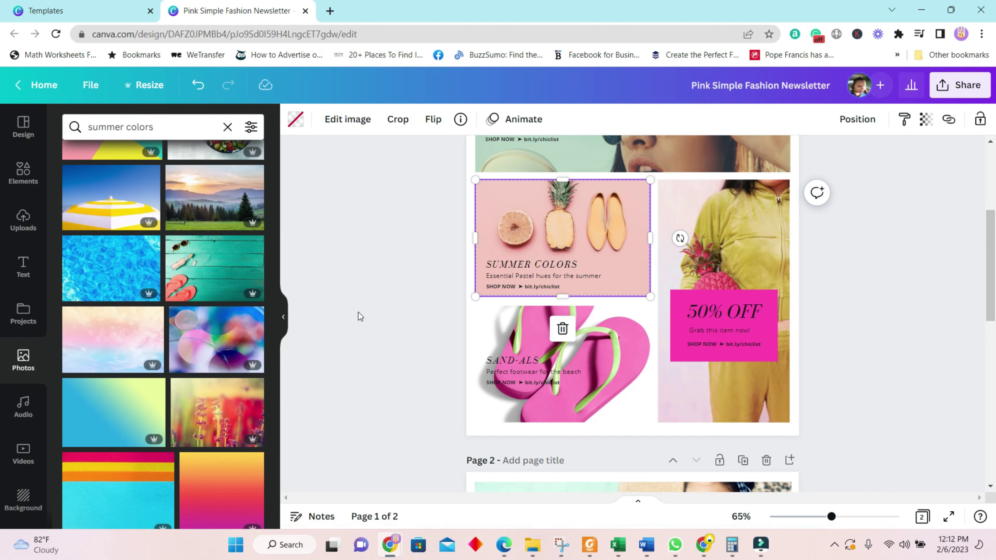
scroll(182, 335, "down", 5)
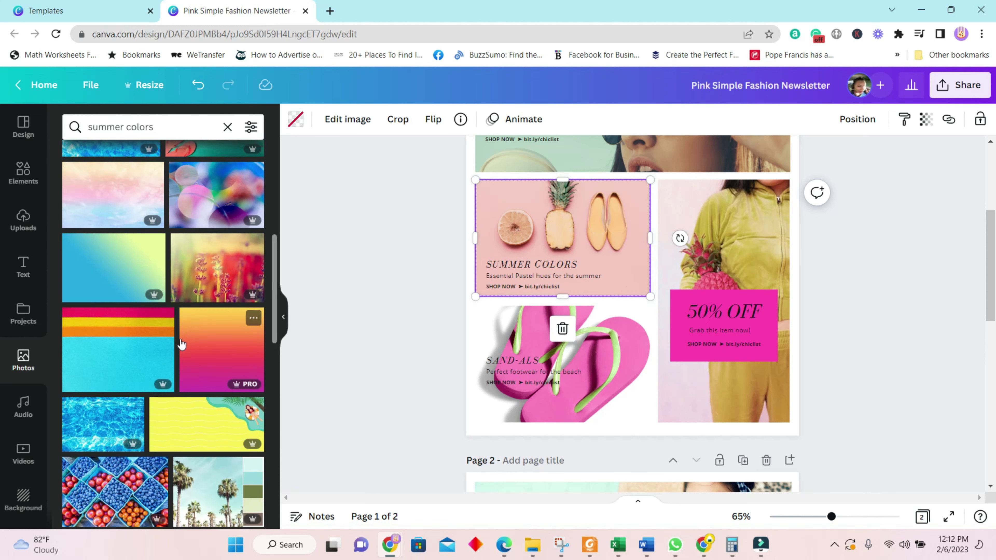
scroll(208, 393, "down", 5)
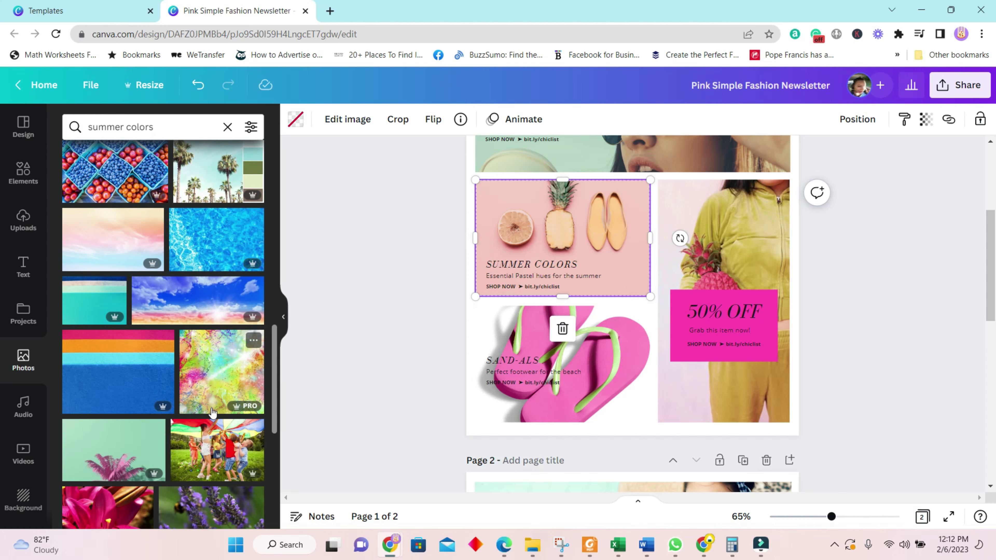
left_click(127, 128)
type("fashion")
key("Return")
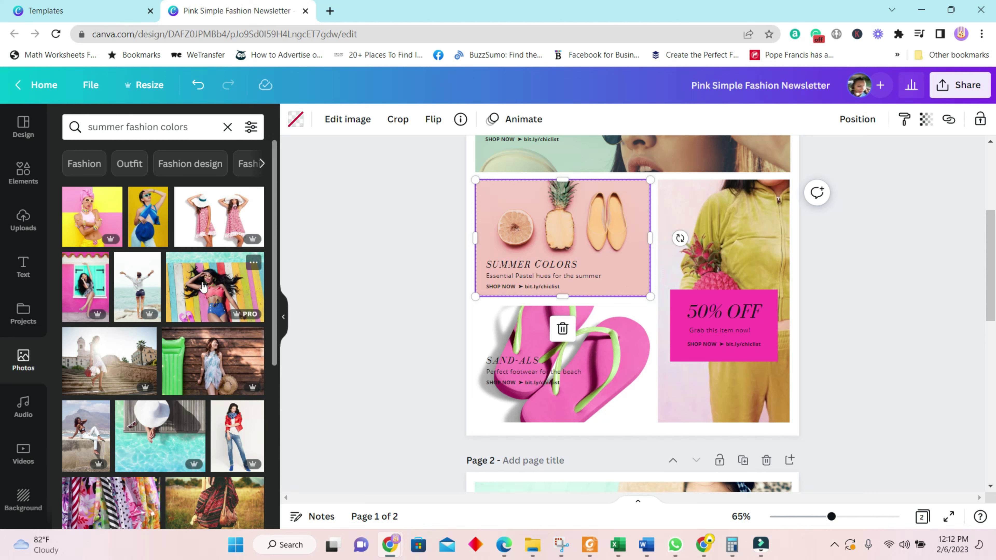
left_click_drag(221, 292, 572, 219)
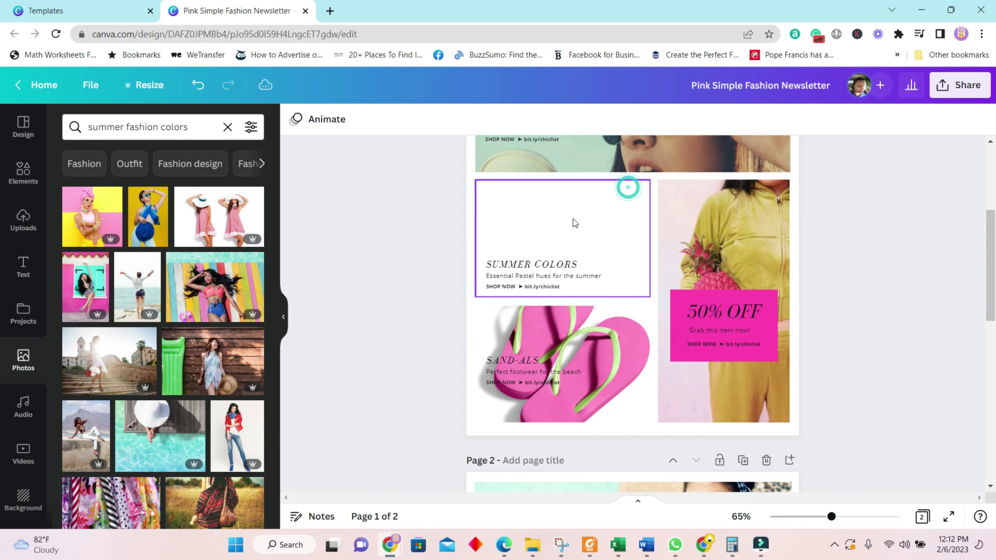
scroll(736, 244, "up", 2)
left_click(613, 258)
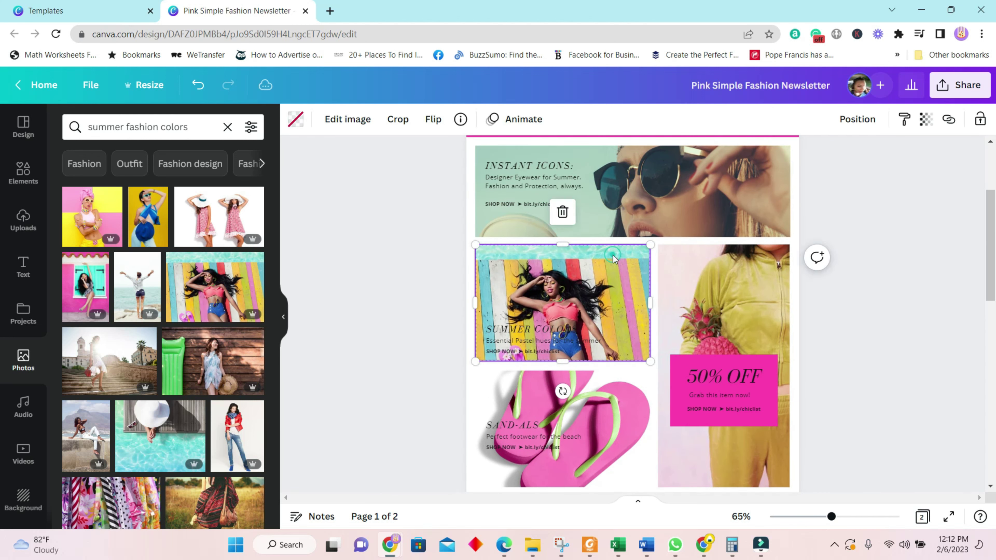
Search photos for "summer fashion eyewear" and replace the INSTANT ICONS picture with the woman in blue against a yellow background
scroll(628, 291, "up", 2)
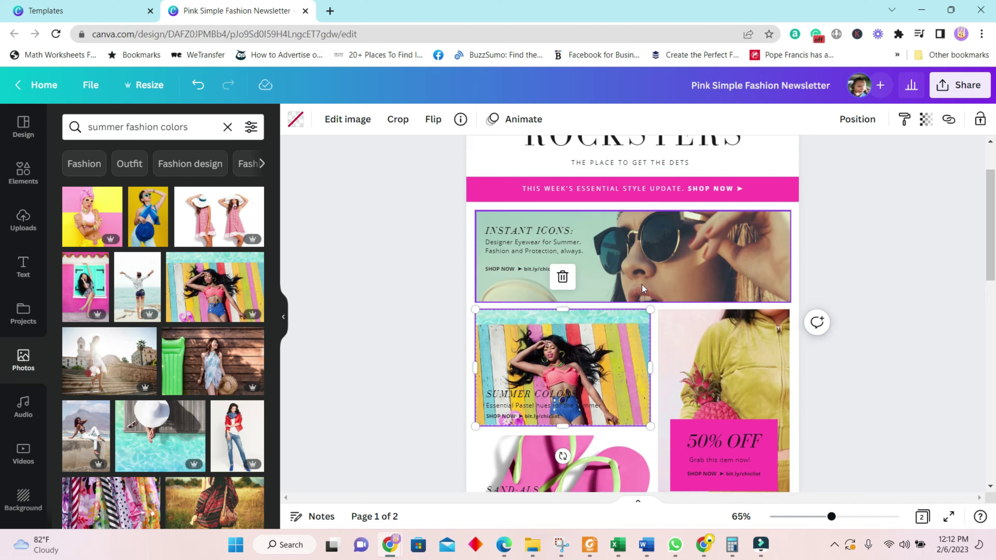
left_click(673, 279)
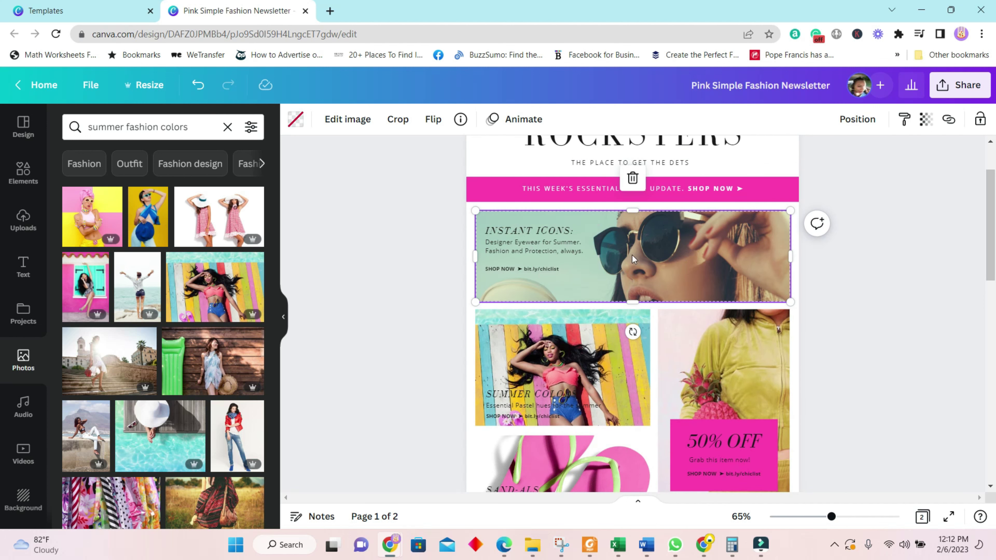
left_click(194, 125)
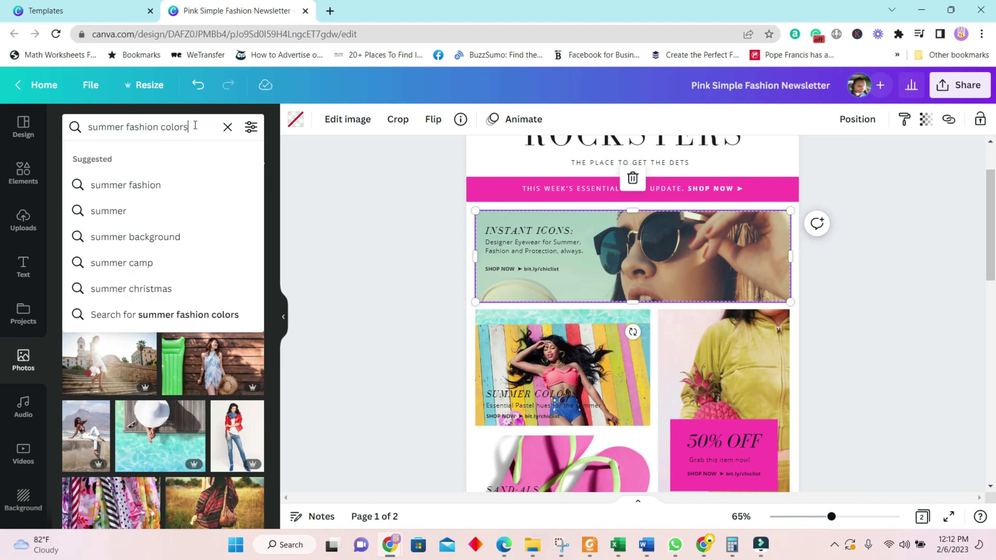
left_click_drag(194, 125, 160, 132)
type("eyewear")
key("Return")
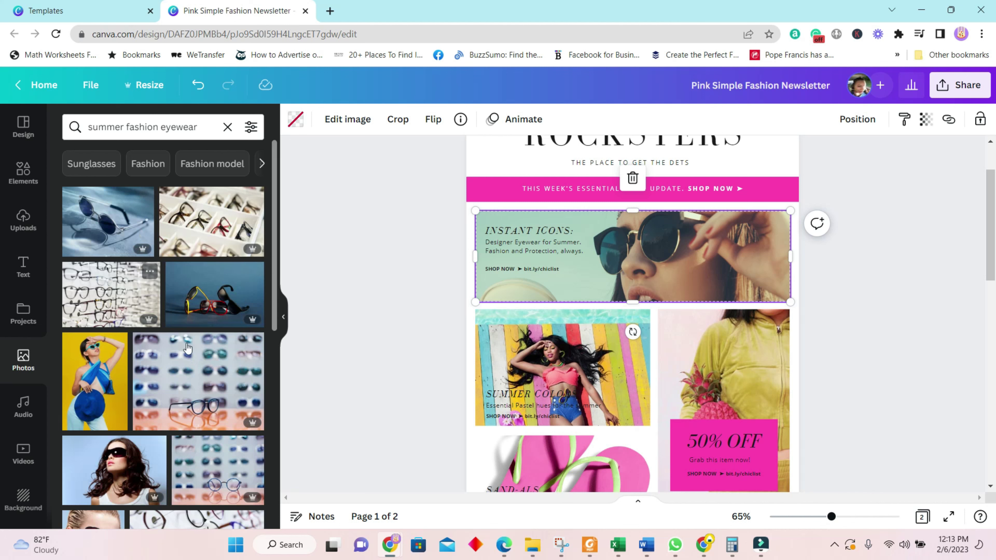
left_click_drag(112, 380, 708, 300)
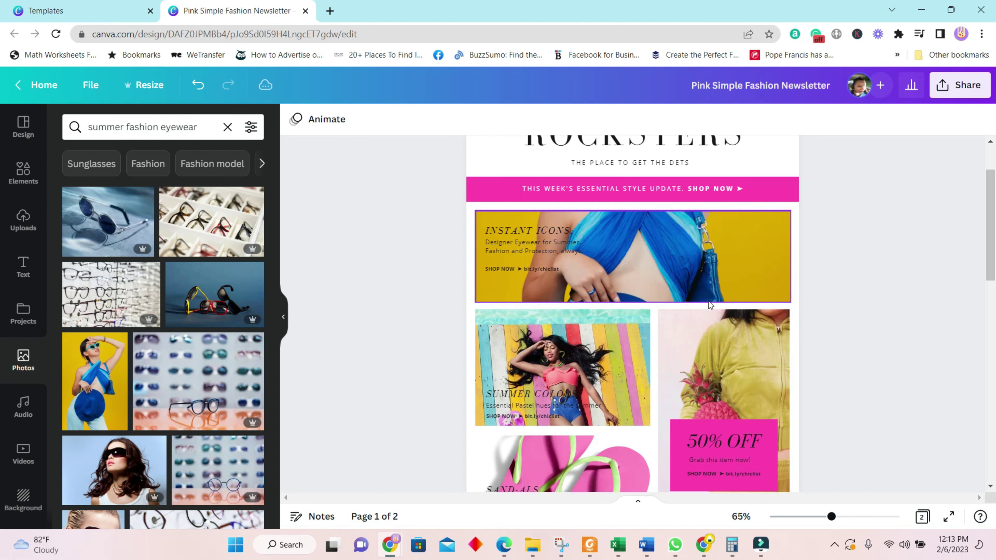
Reposition the photo inside the INSTANT ICONS frame so the woman's face and blue sunglasses are in view
double_click(676, 245)
left_click_drag(675, 230, 681, 395)
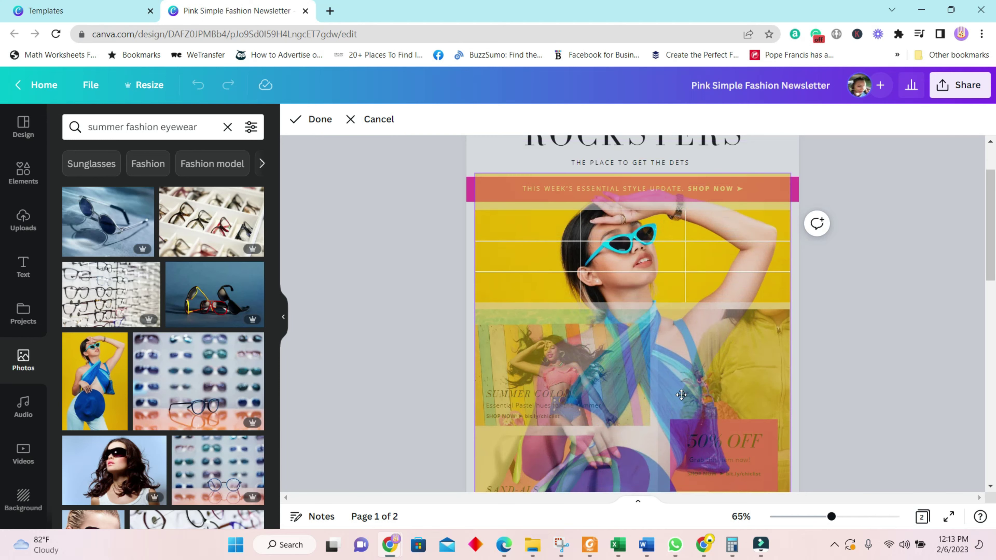
left_click(890, 352)
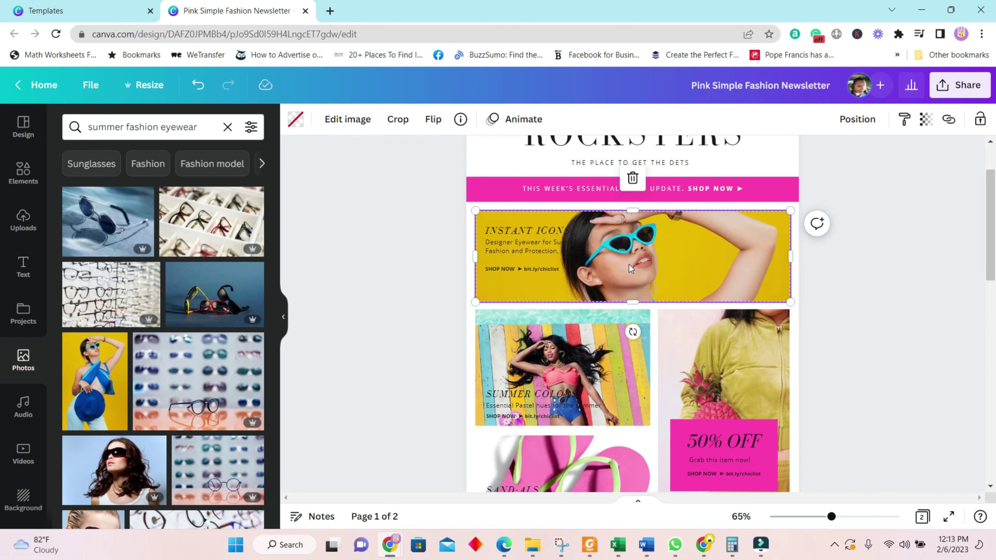
double_click(639, 260)
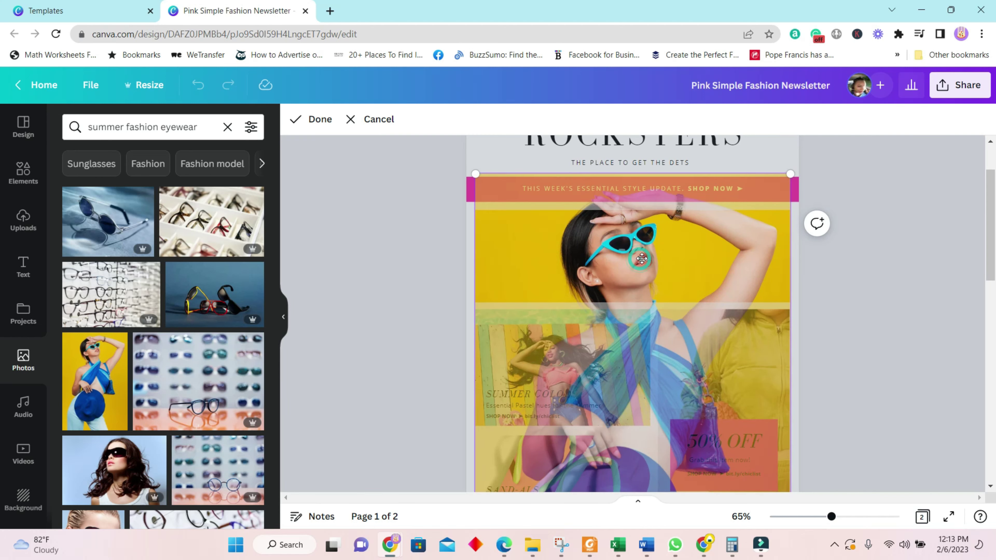
left_click(881, 288)
left_click(560, 256)
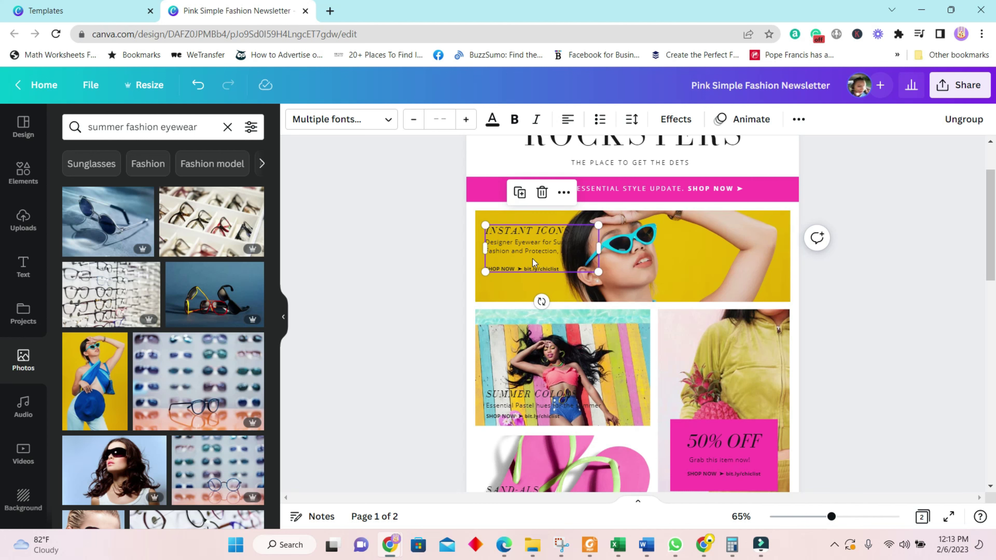
Select the WATERPROOF MAKEUP photo on page 2
scroll(532, 259, "down", 5)
scroll(708, 355, "down", 5)
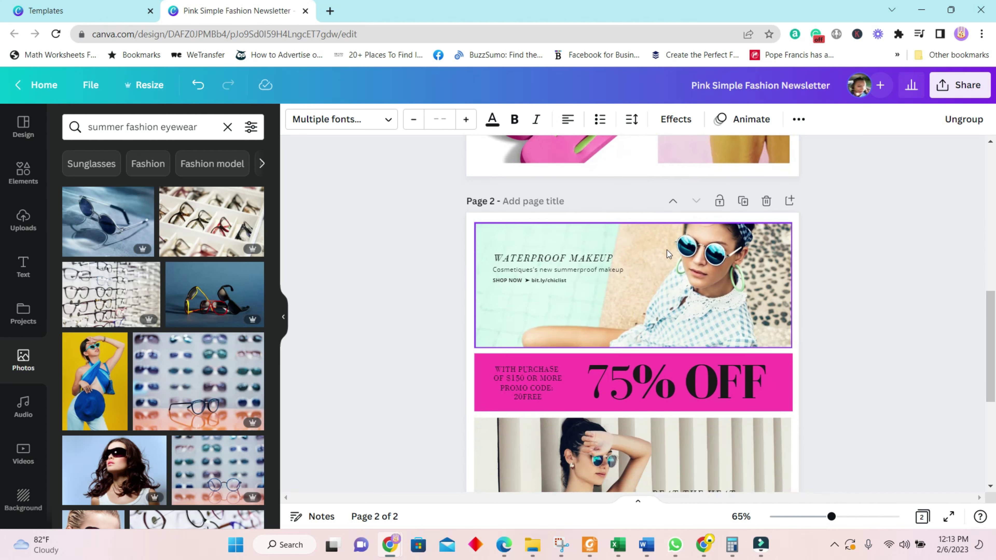
left_click(621, 308)
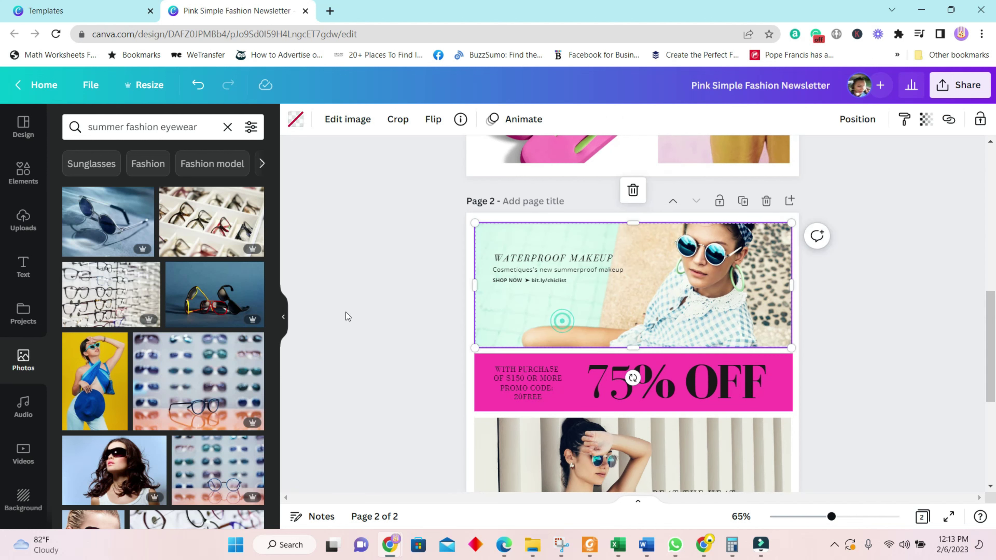
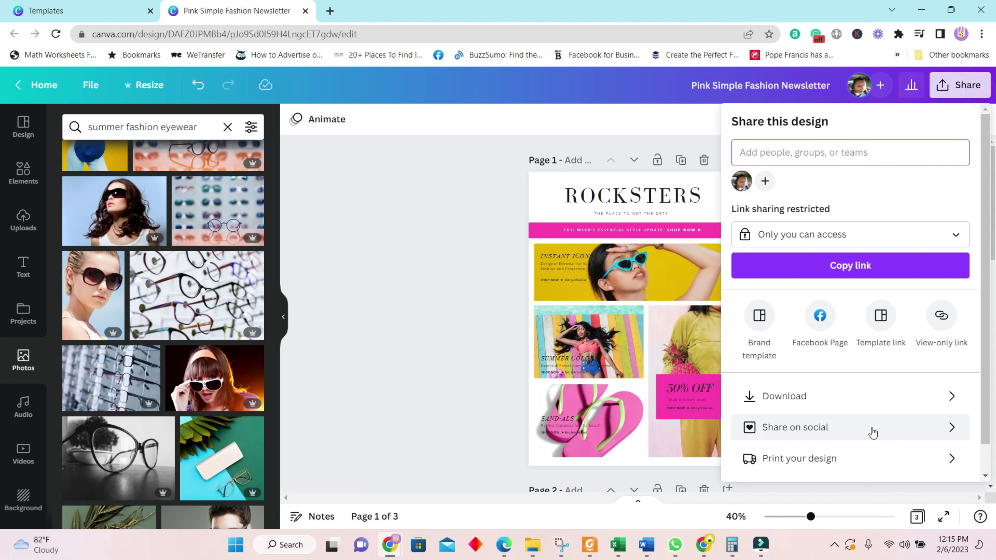
Choose Mailchimp from all the sharing options as the place to publish the design
scroll(839, 348, "down", 1)
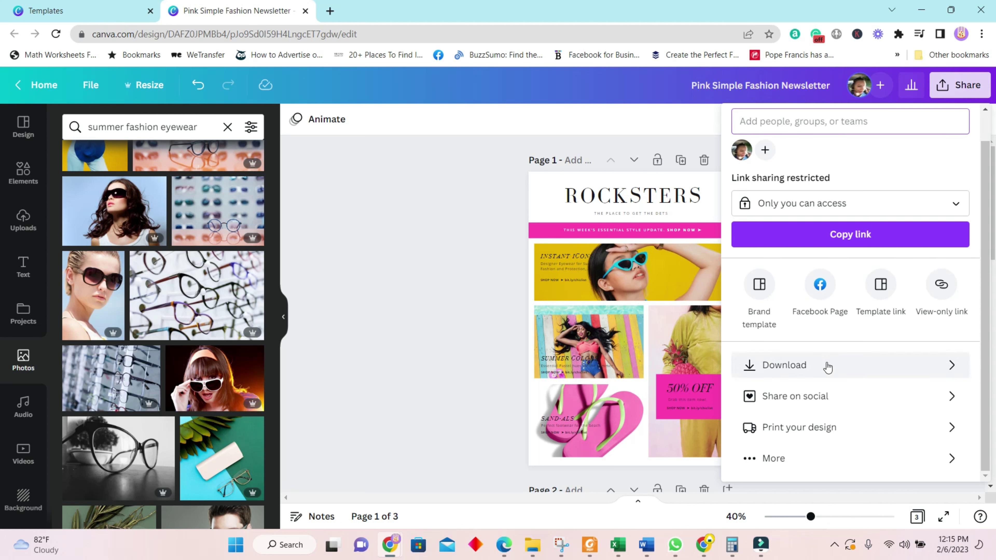
left_click(773, 459)
scroll(822, 401, "down", 3)
scroll(822, 401, "down", 10)
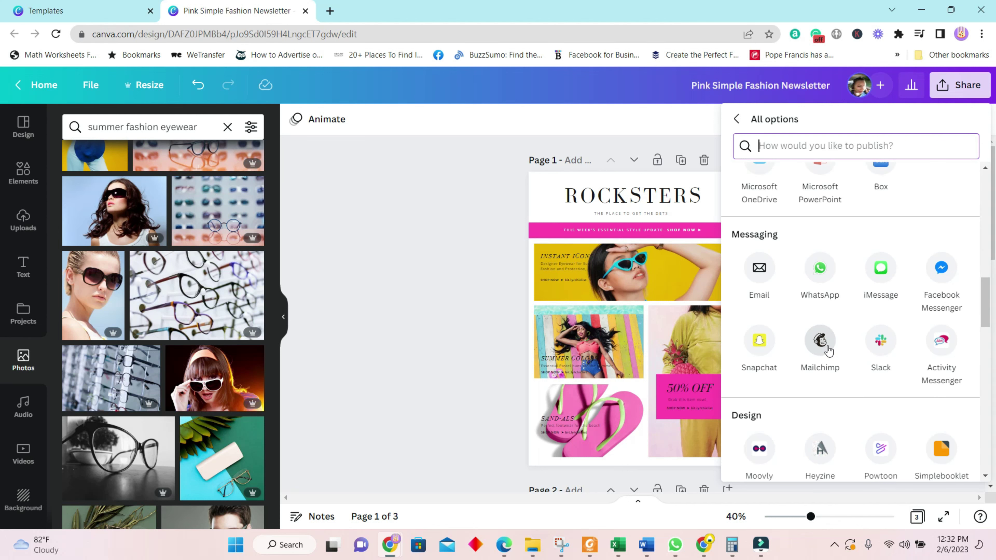
left_click(820, 340)
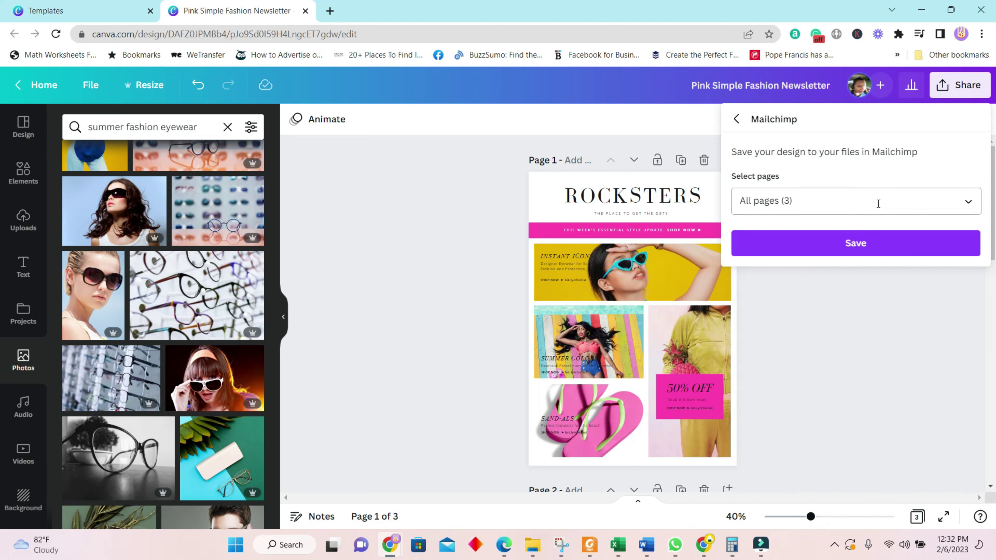
Save only pages 1 and 2 of the newsletter to the Mailchimp files, leaving out page 3
left_click(934, 200)
scroll(894, 334, "down", 1)
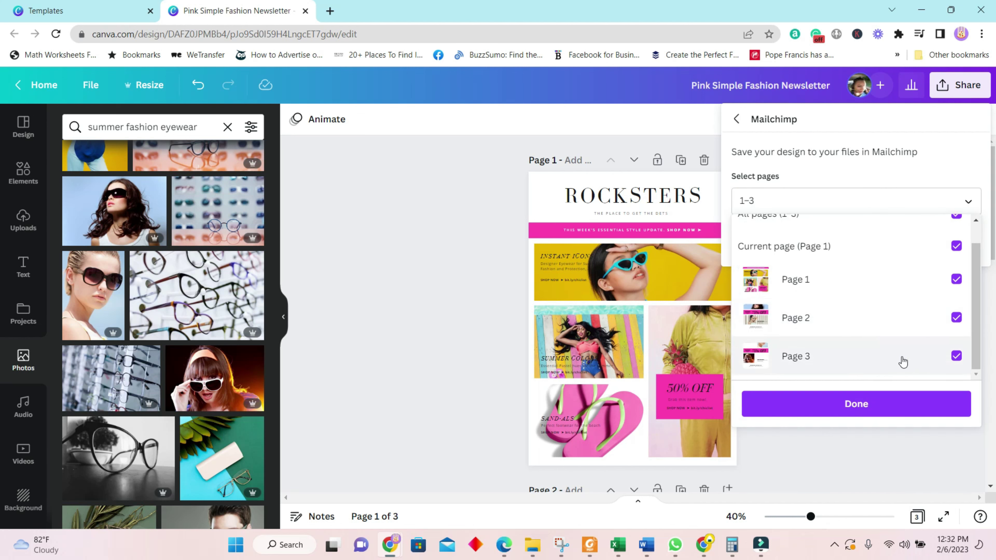
left_click(956, 246)
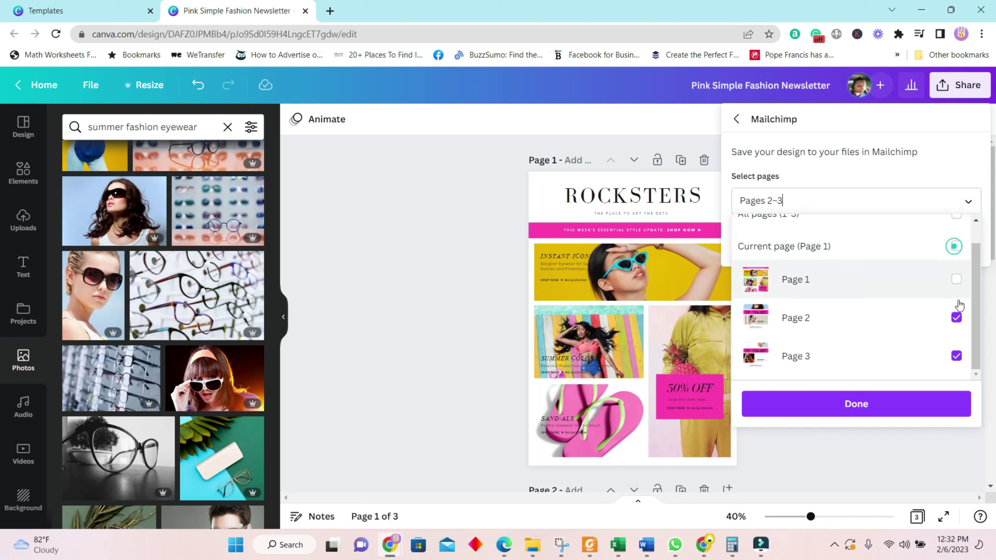
left_click(957, 247)
left_click(956, 356)
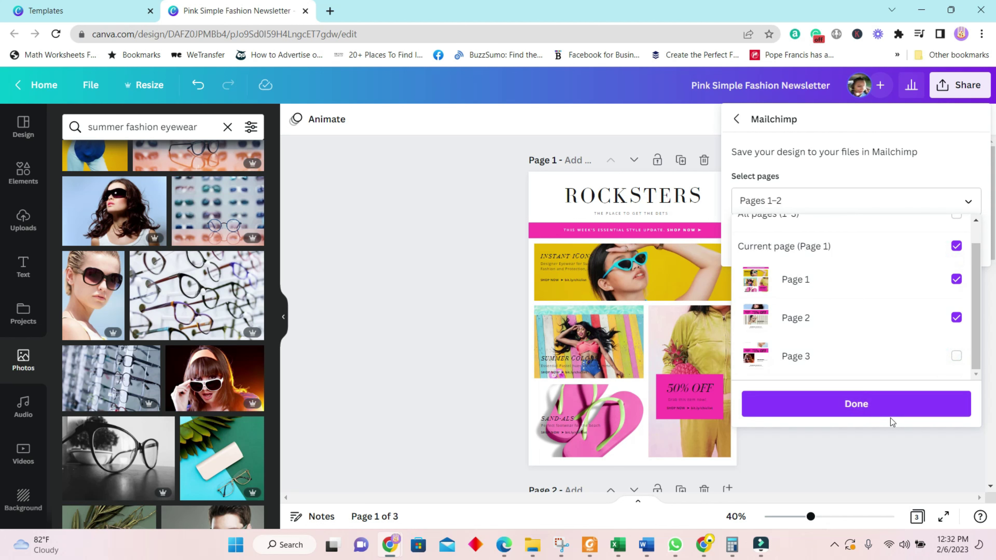
left_click(890, 402)
left_click(832, 243)
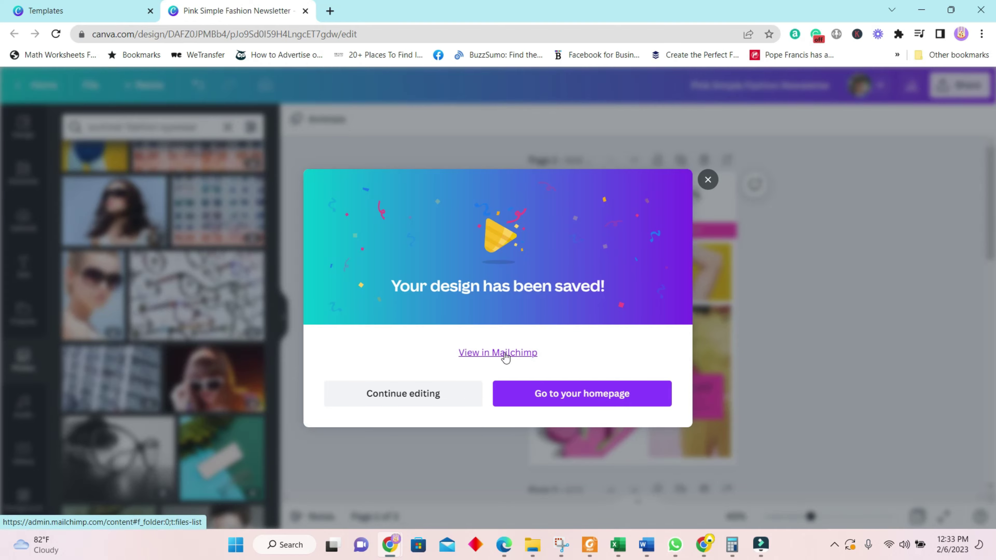
View the saved design in Mailchimp and open the list of all campaigns
left_click(506, 353)
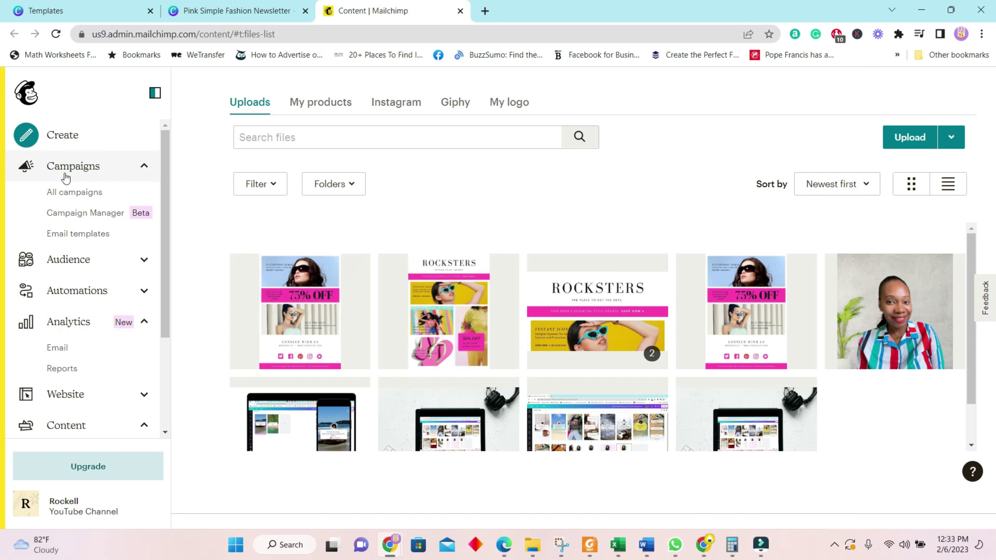
left_click(93, 194)
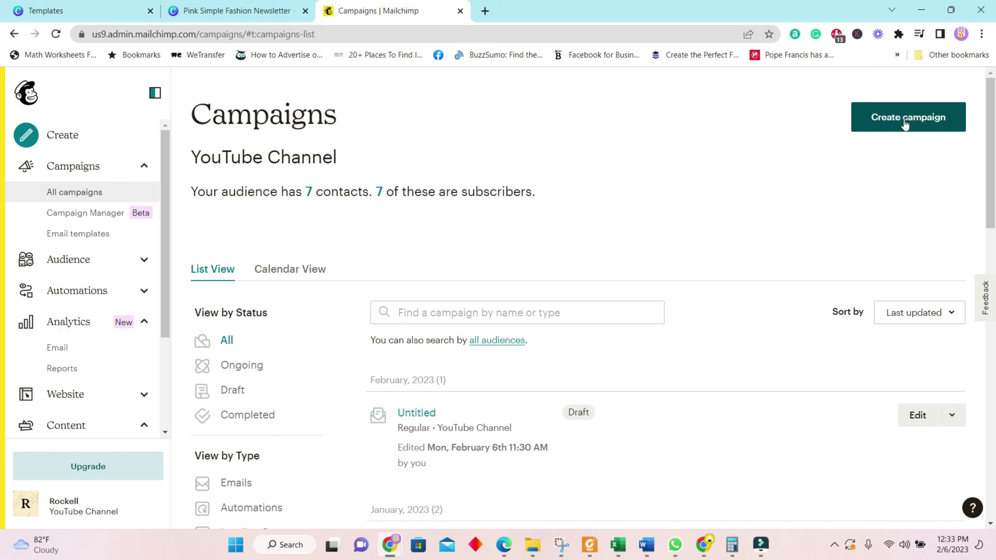
Start creating a campaign based on the regular email option
left_click(894, 127)
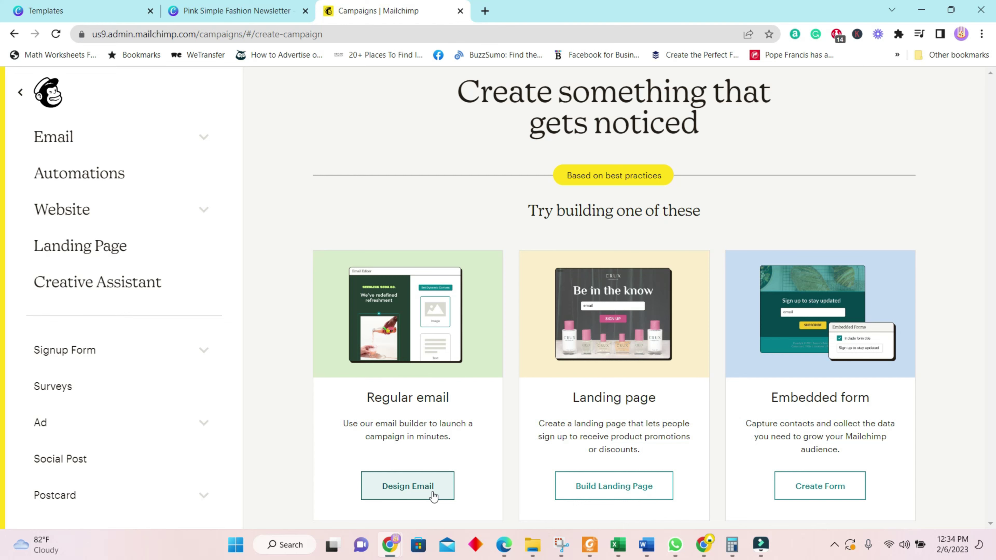
left_click(433, 496)
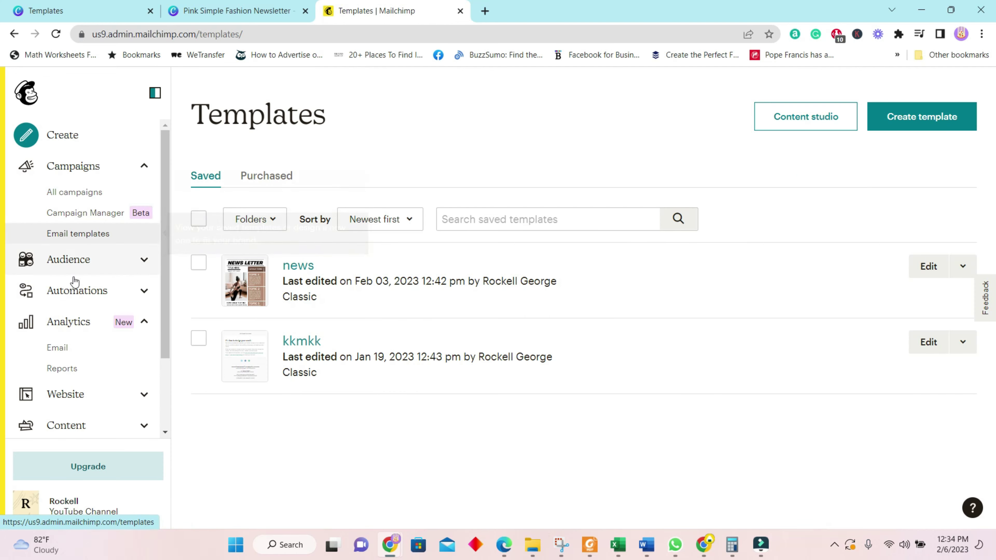
Open the saved email templates and view the actions available for the news template
left_click(98, 234)
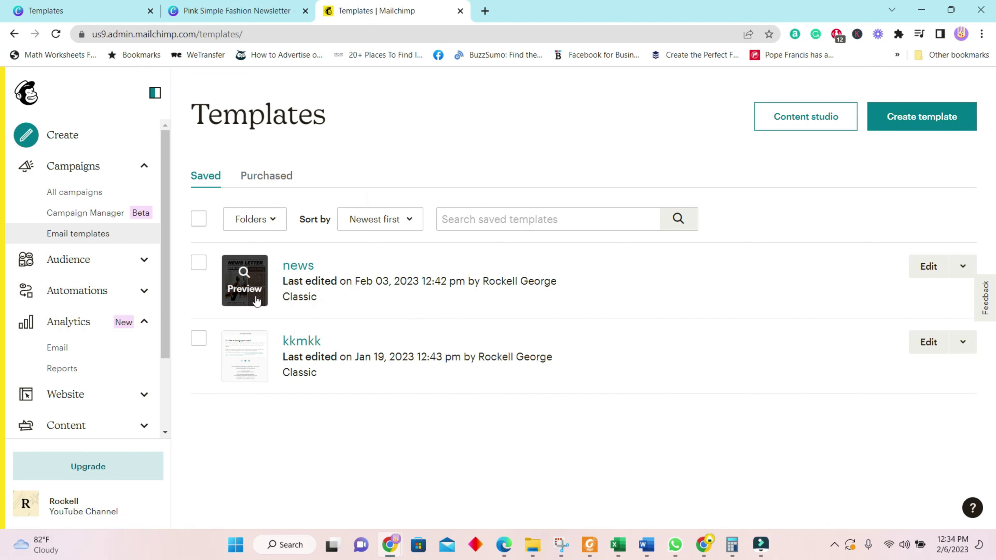
mouse_move(247, 304)
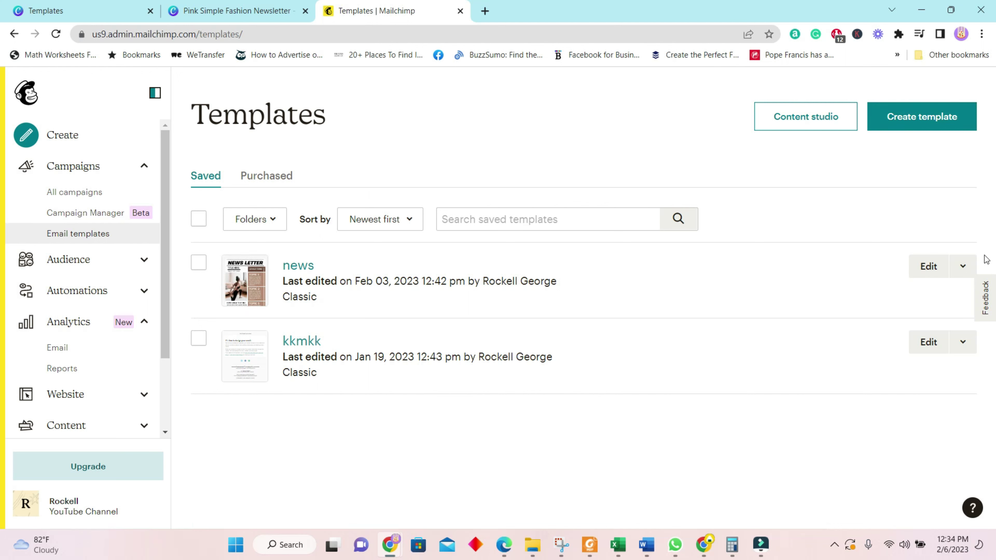
left_click(962, 266)
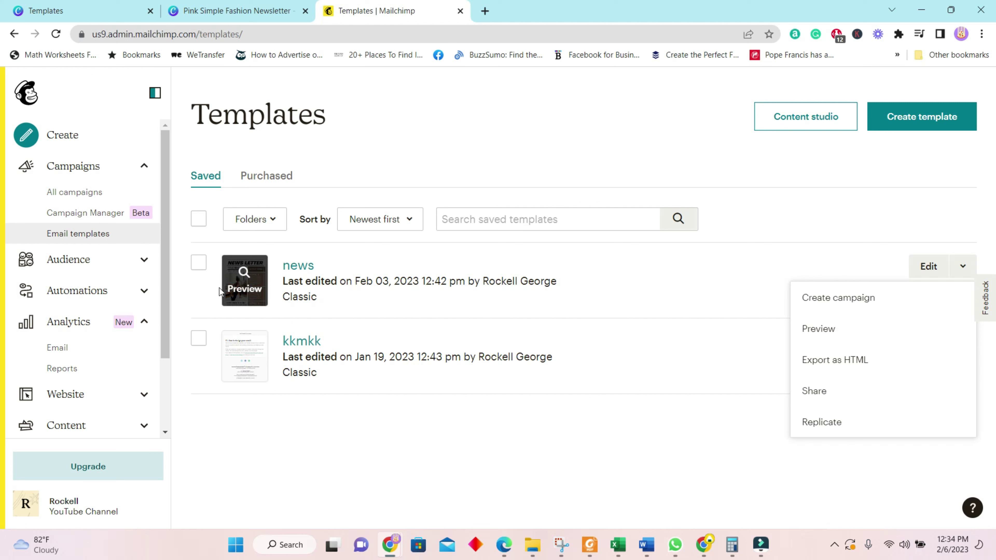
Create a new email template from the basic 1 Column layout
left_click(933, 117)
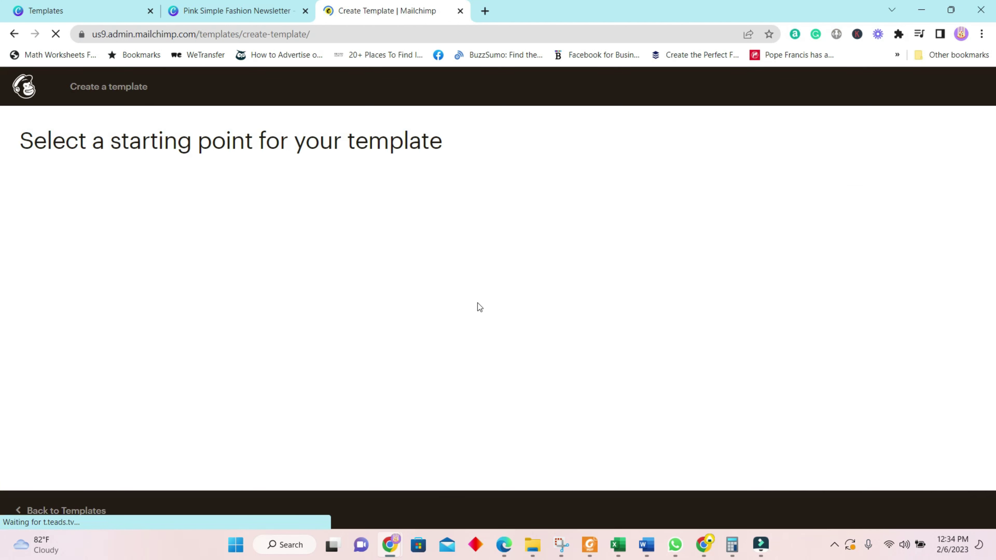
scroll(140, 270, "down", 3)
scroll(140, 270, "down", 5)
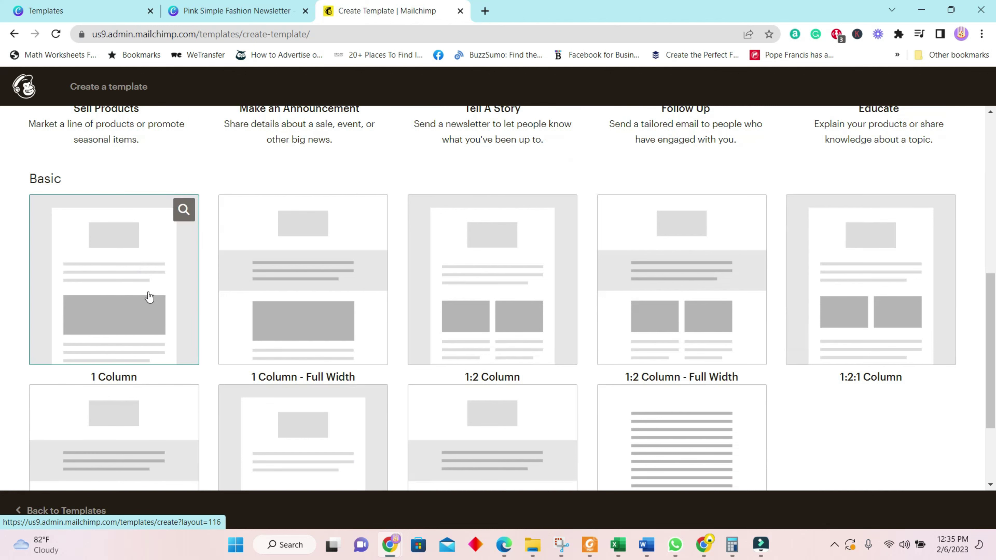
scroll(153, 290, "down", 3)
scroll(177, 325, "up", 5)
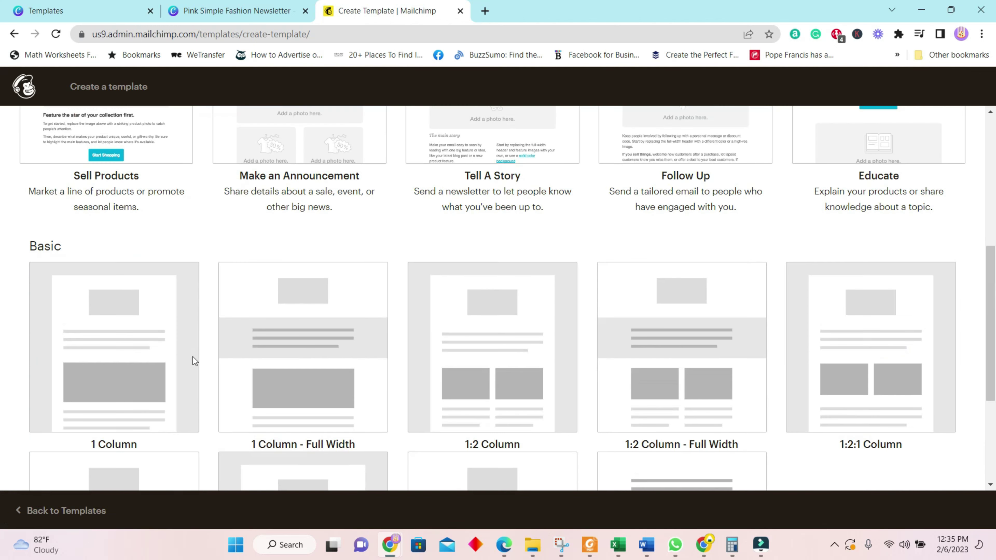
scroll(112, 293, "down", 4)
left_click(109, 255)
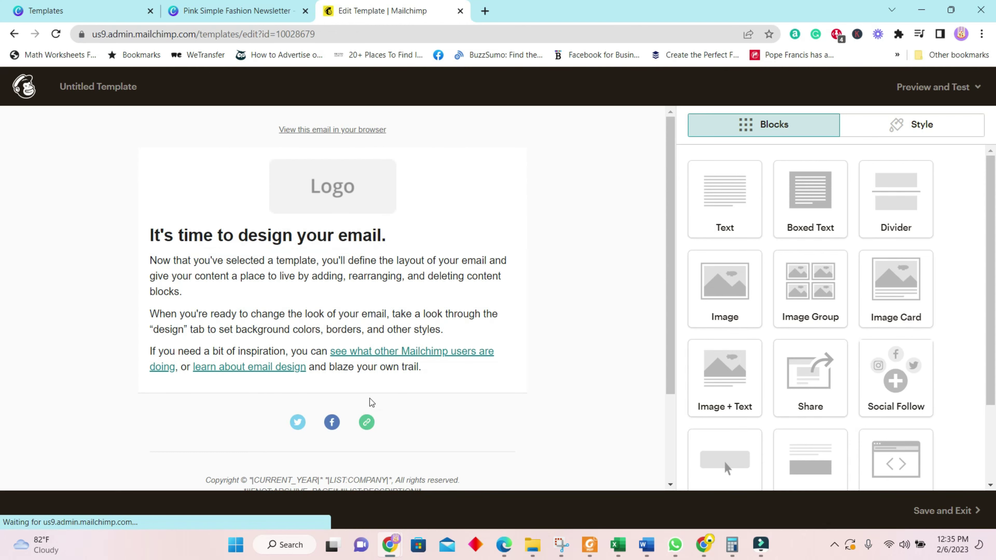
Delete the browser link, logo and placeholder text blocks from the template, keeping the social links and footer
scroll(380, 271, "down", 3)
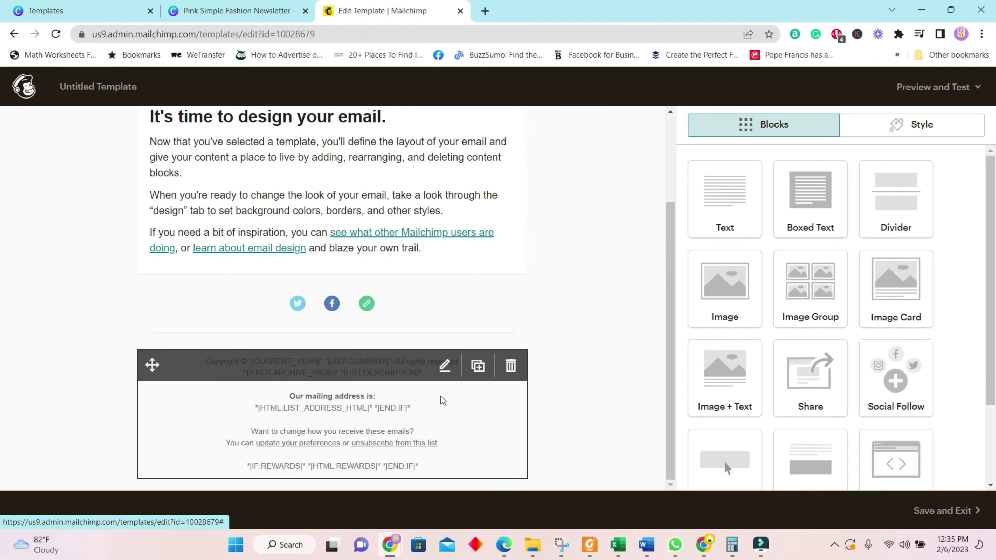
scroll(442, 400, "up", 3)
left_click(510, 237)
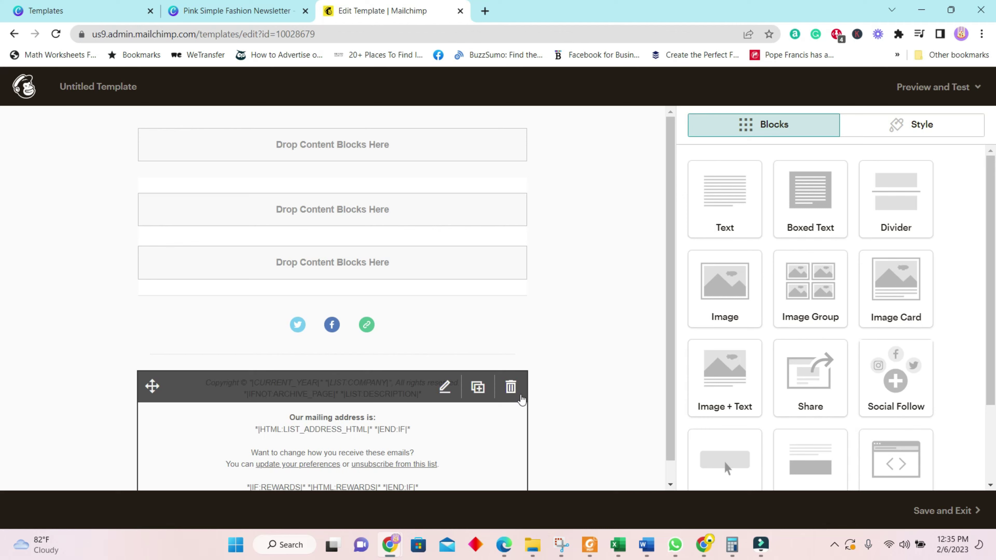
scroll(436, 356, "down", 1)
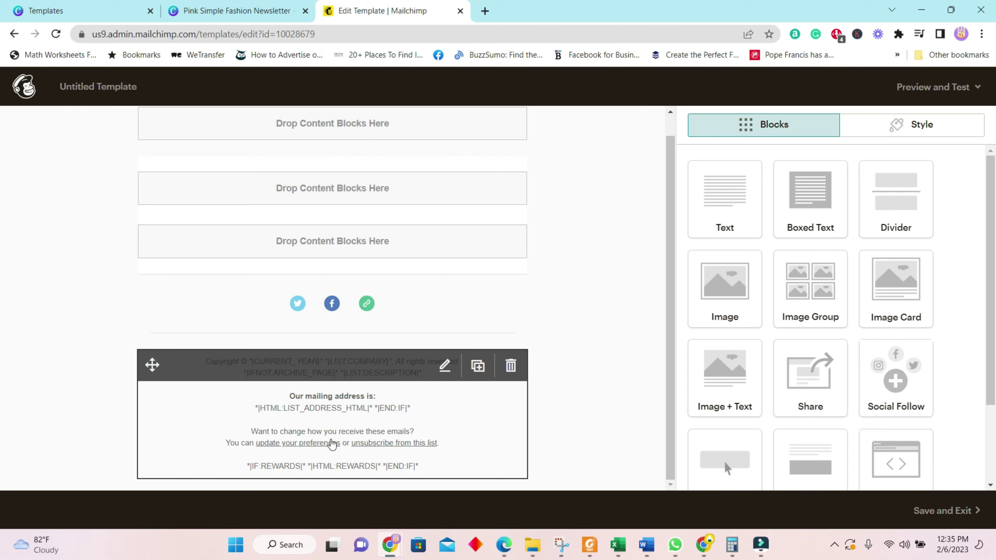
scroll(485, 220, "up", 1)
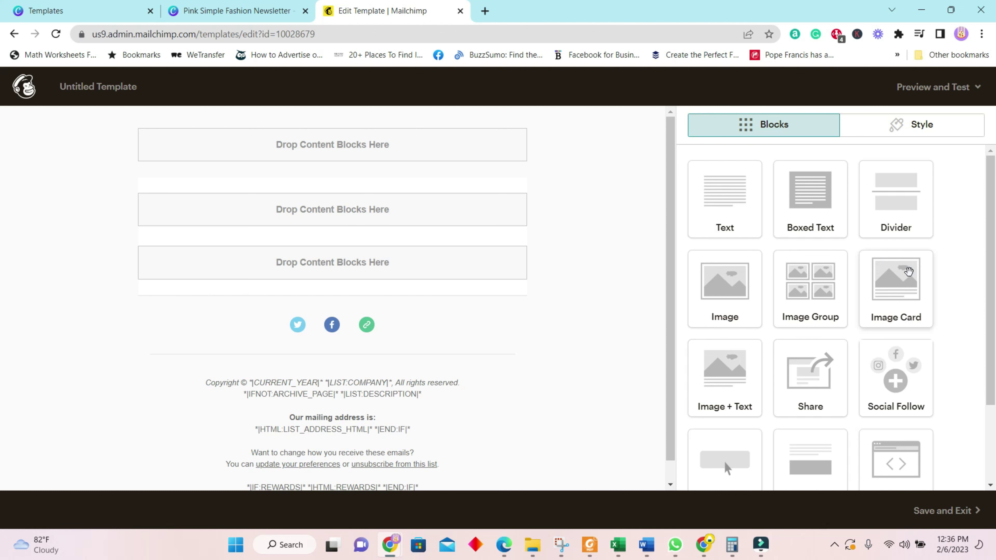
Add an Image Card to the second empty content area and insert the ROCKSTERS first page of the newsletter
left_click_drag(903, 276, 271, 190)
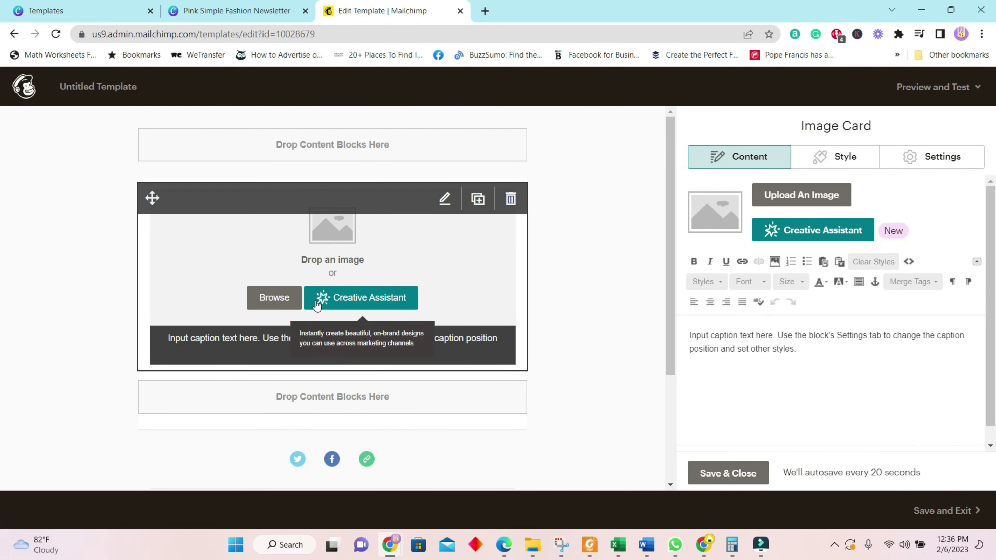
left_click(275, 298)
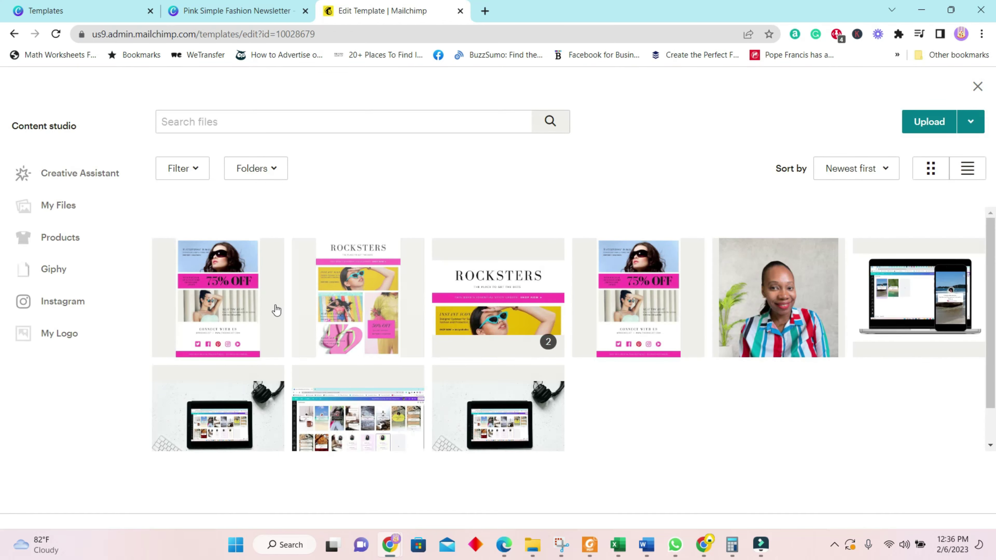
left_click(358, 307)
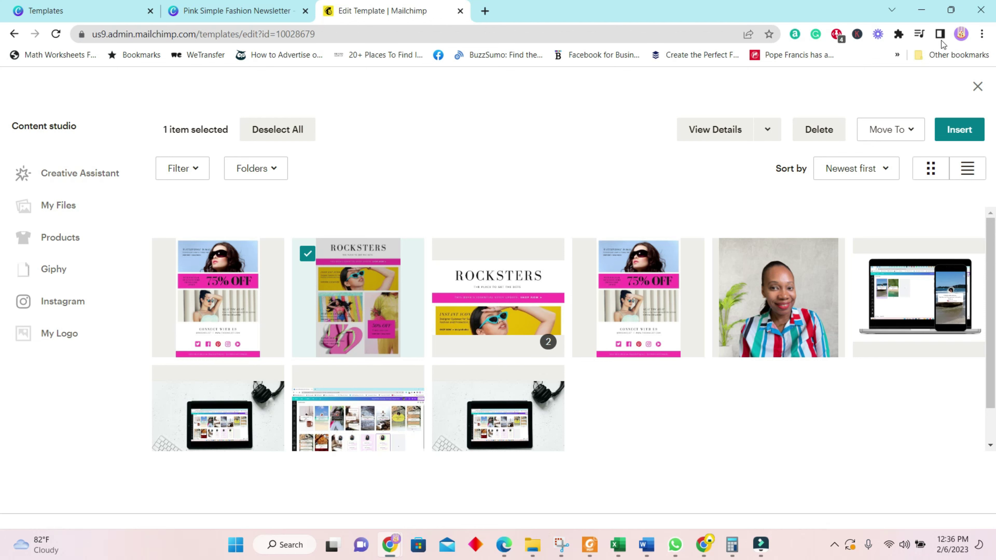
left_click(962, 127)
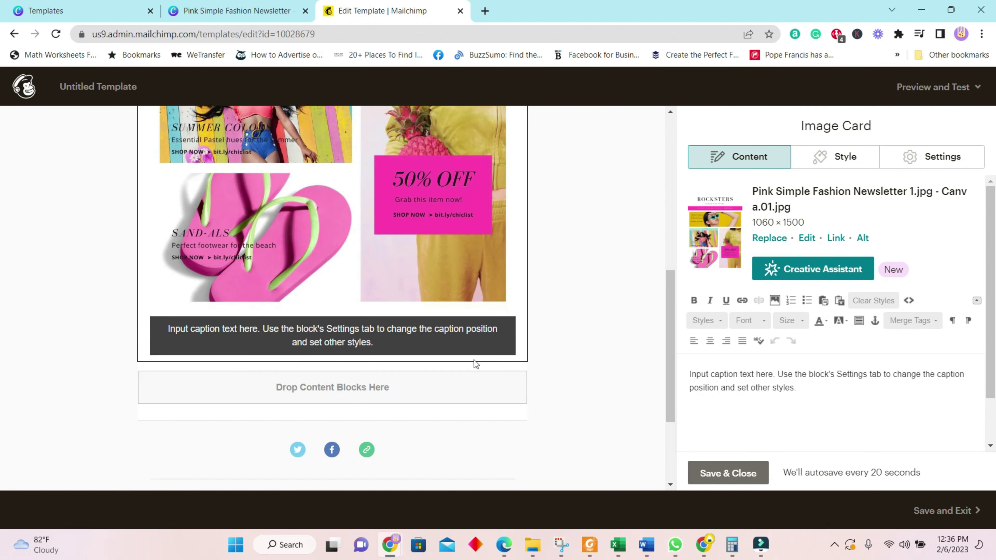
Check the ROCKSTERS image in the email, open it in the image editor and save it without edits
scroll(475, 364, "down", 3)
scroll(476, 257, "up", 12)
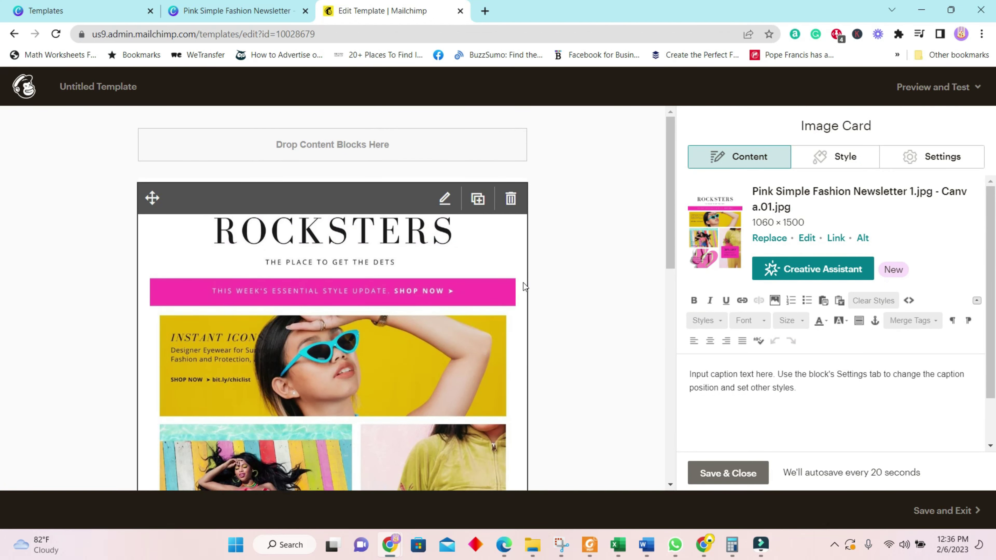
scroll(519, 284, "down", 14)
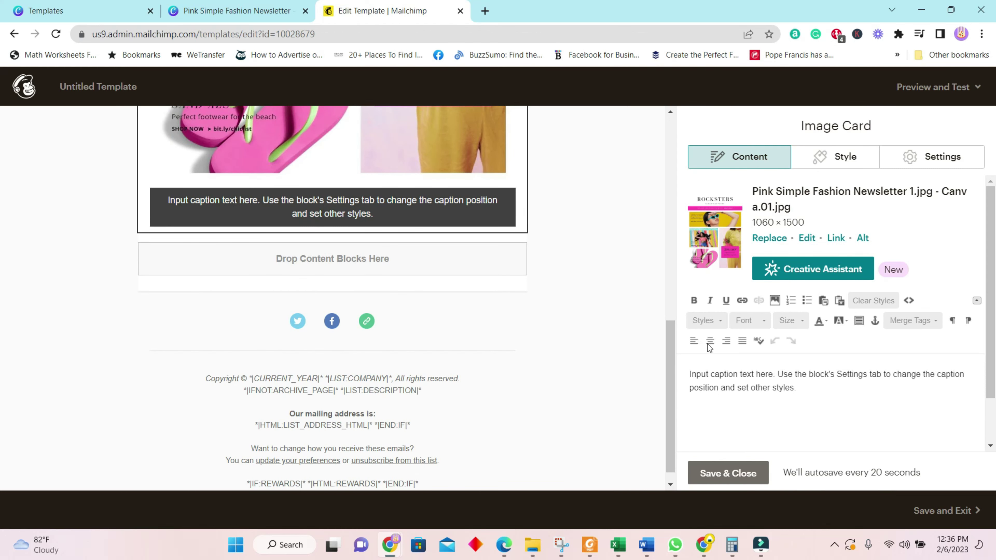
left_click(806, 239)
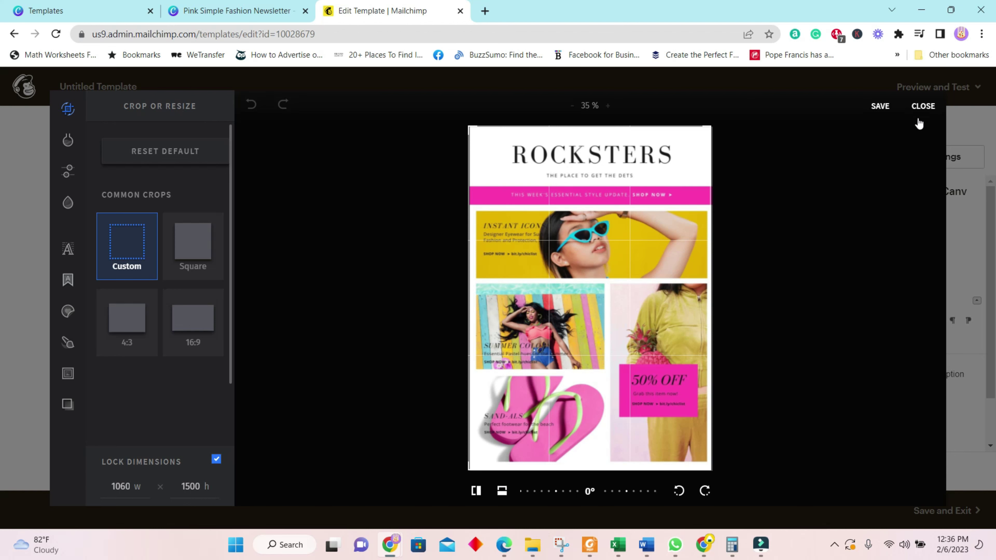
left_click(880, 106)
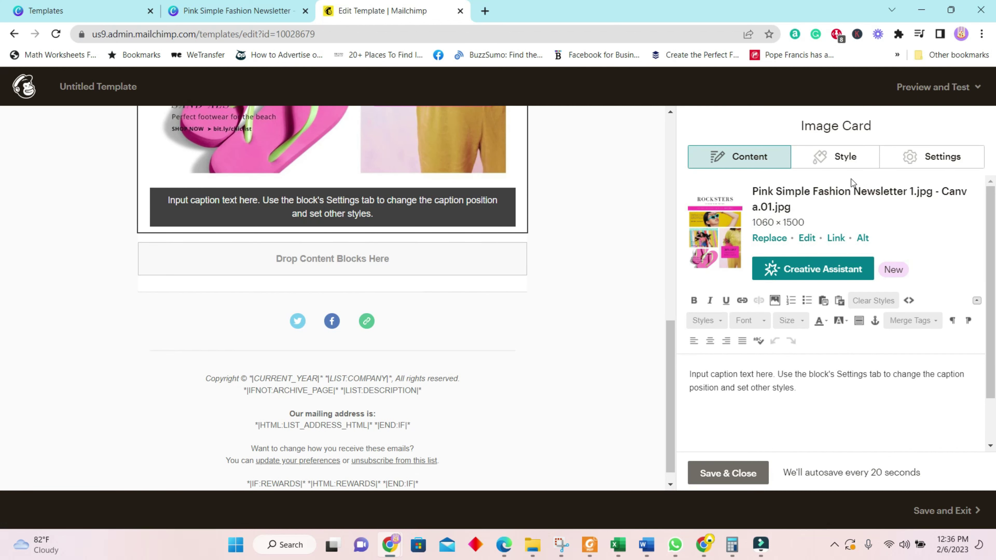
Add a second Image Card directly below the first and insert the 75% OFF second page of the newsletter
left_click_drag(882, 282, 283, 229)
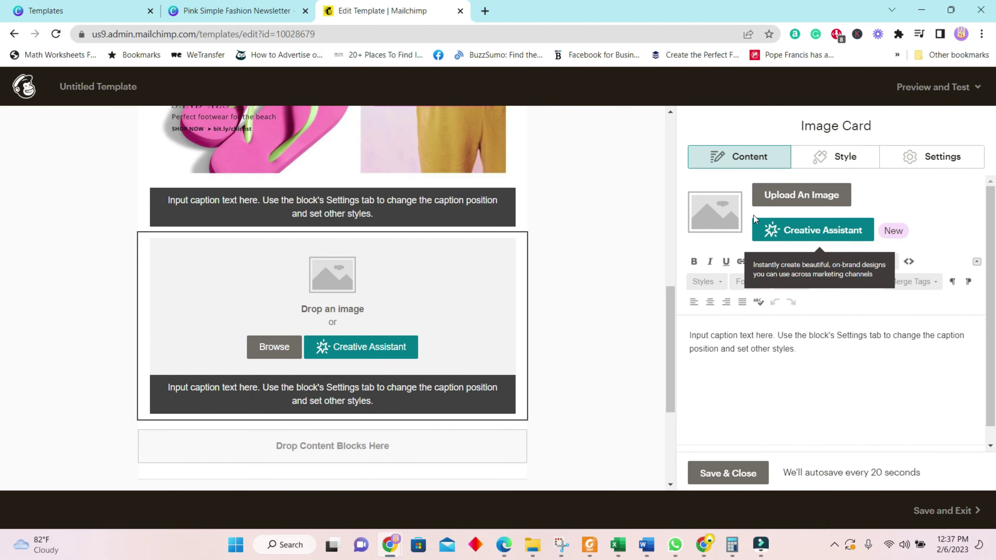
left_click(792, 204)
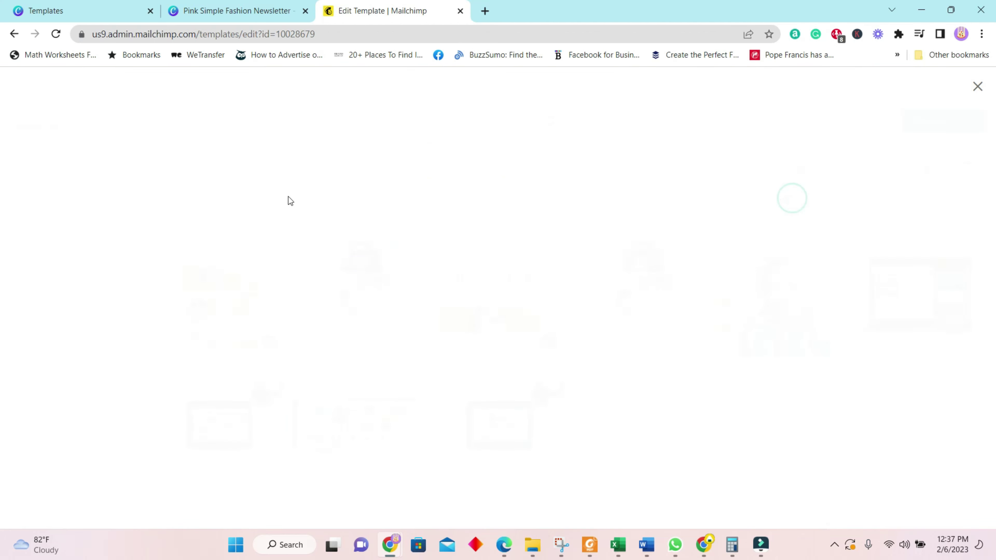
left_click(307, 253)
left_click(968, 134)
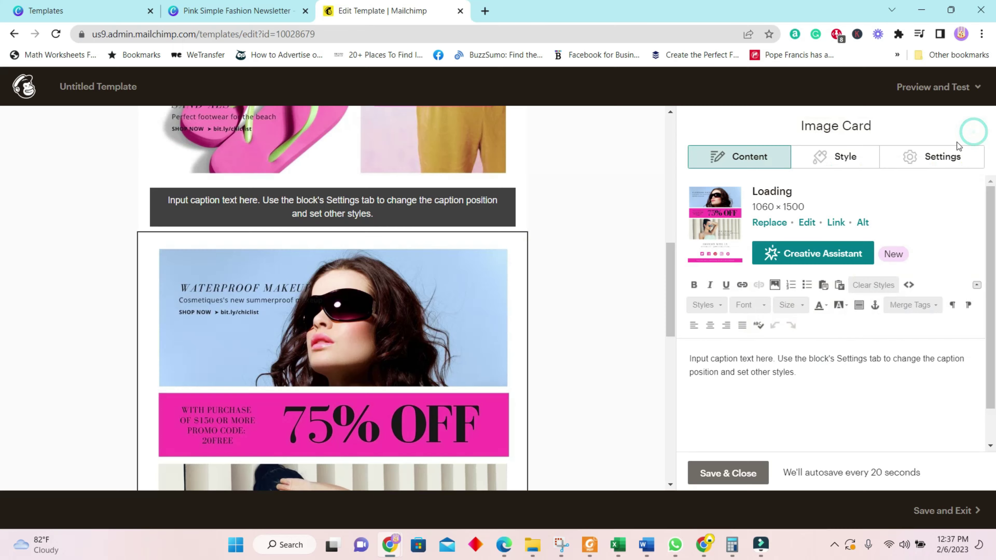
Review both newsletter images in the email layout from the ROCKSTERS header down to the footer
scroll(437, 335, "down", 5)
scroll(439, 333, "up", 10)
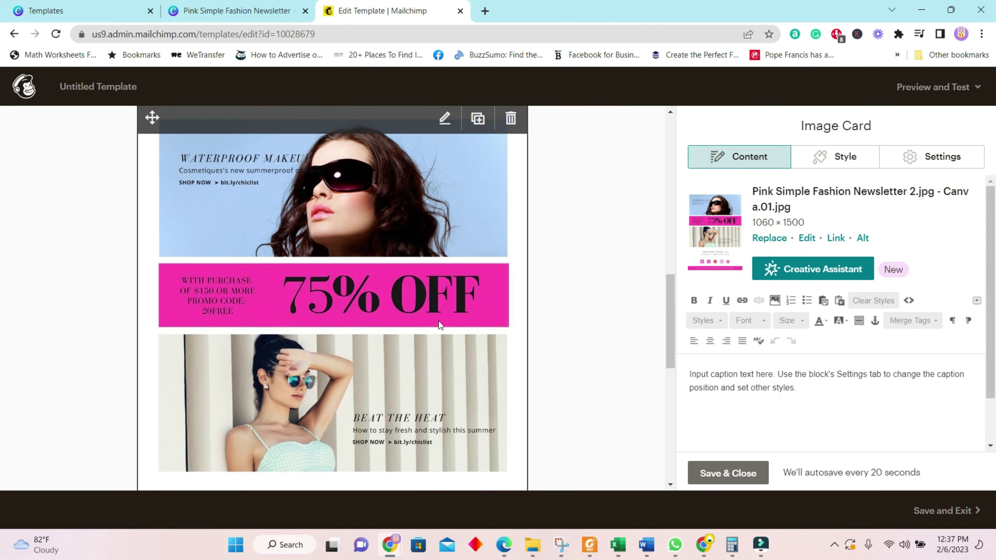
scroll(433, 306, "down", 5)
scroll(434, 306, "up", 10)
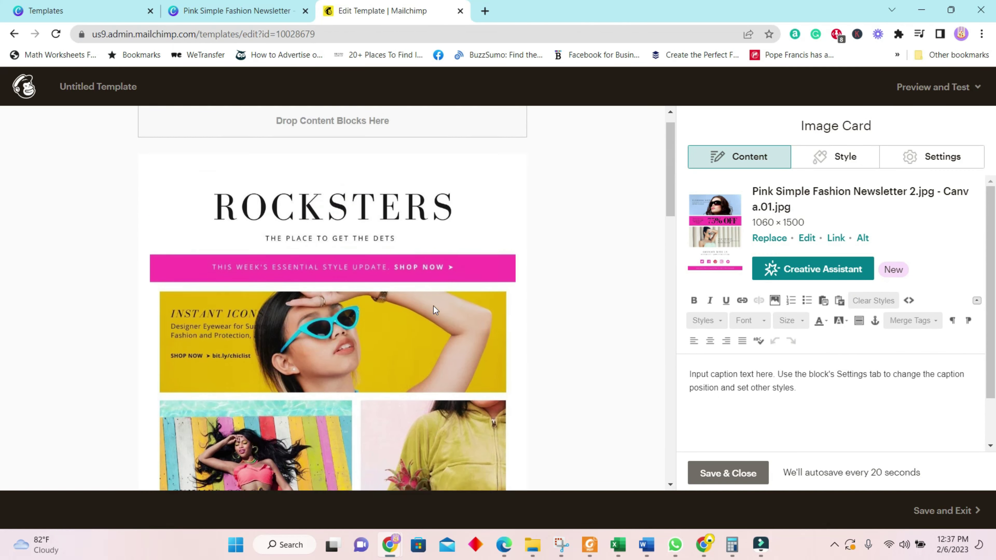
scroll(474, 152, "down", 10)
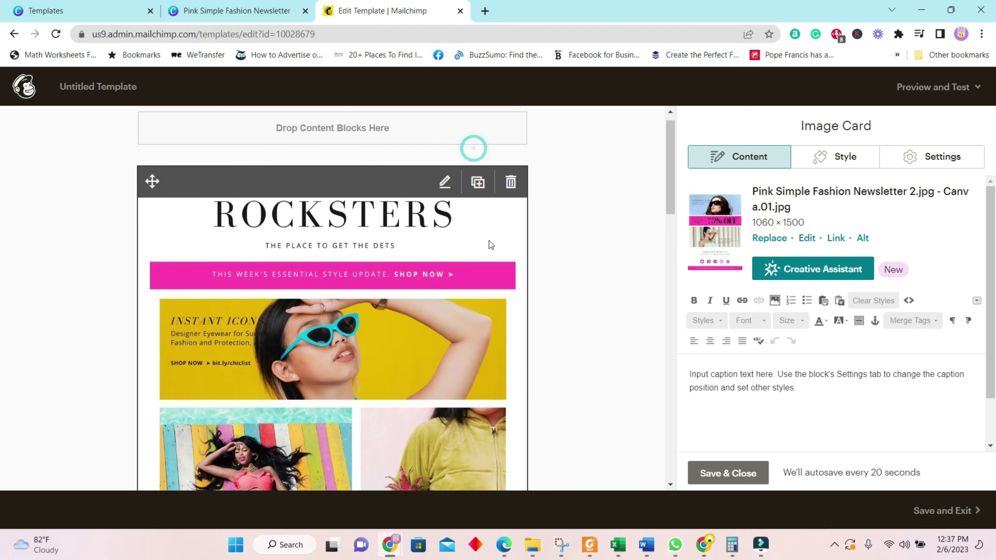
scroll(464, 344, "down", 5)
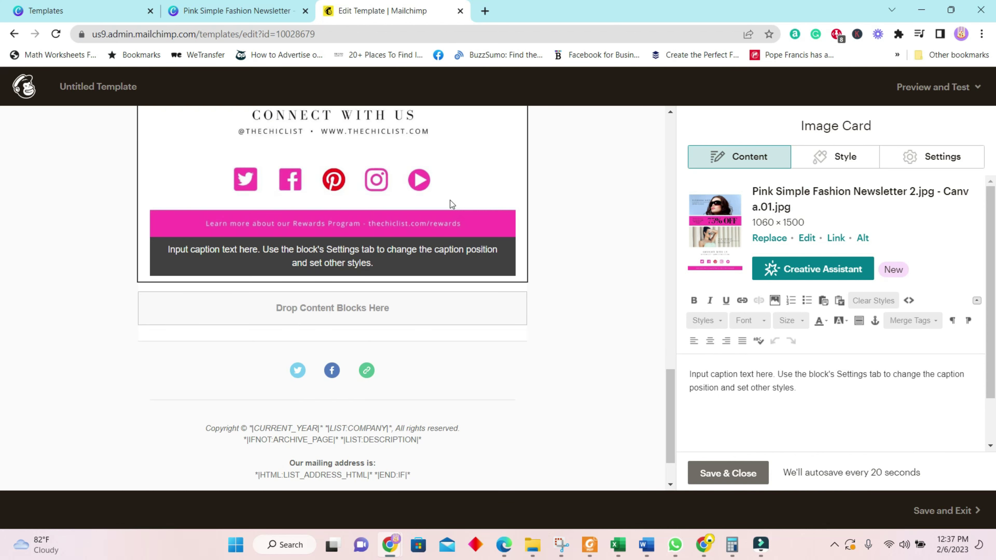
scroll(474, 189, "up", 5)
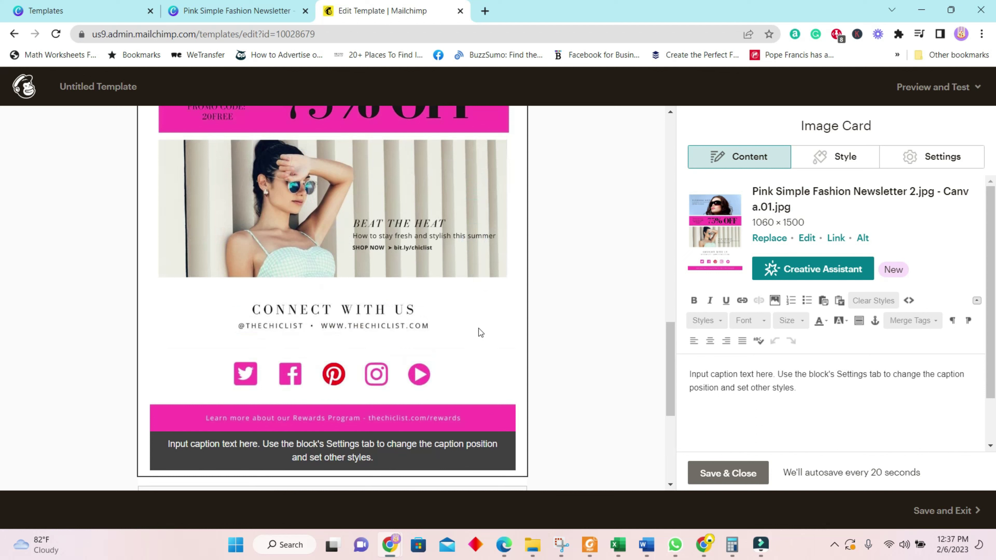
Unlock the dimensions of the 75% OFF page image and crop it to end below the BEAT THE HEAT photo
left_click(809, 238)
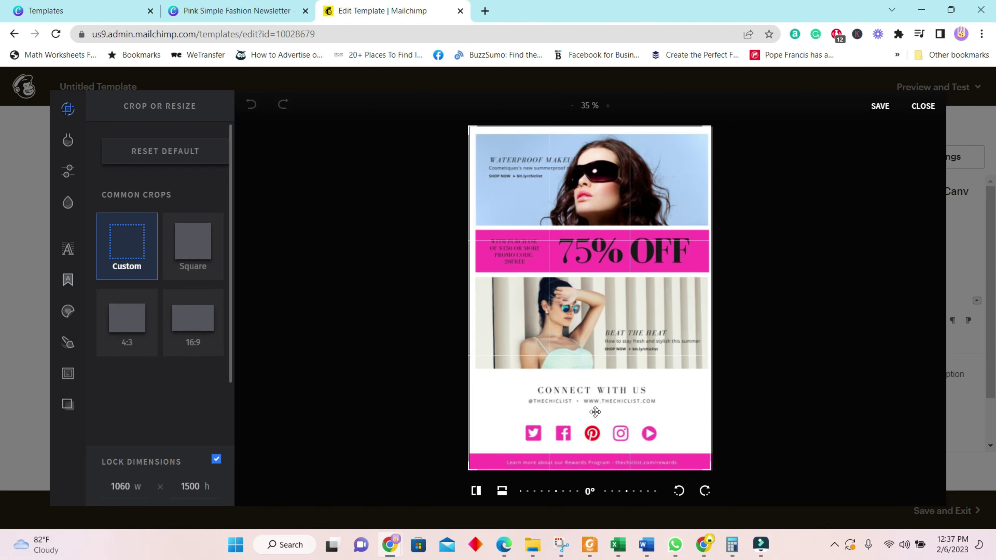
left_click(216, 460)
mouse_move(711, 469)
left_mouse_down()
mouse_move(708, 369)
mouse_move(714, 473)
left_mouse_up()
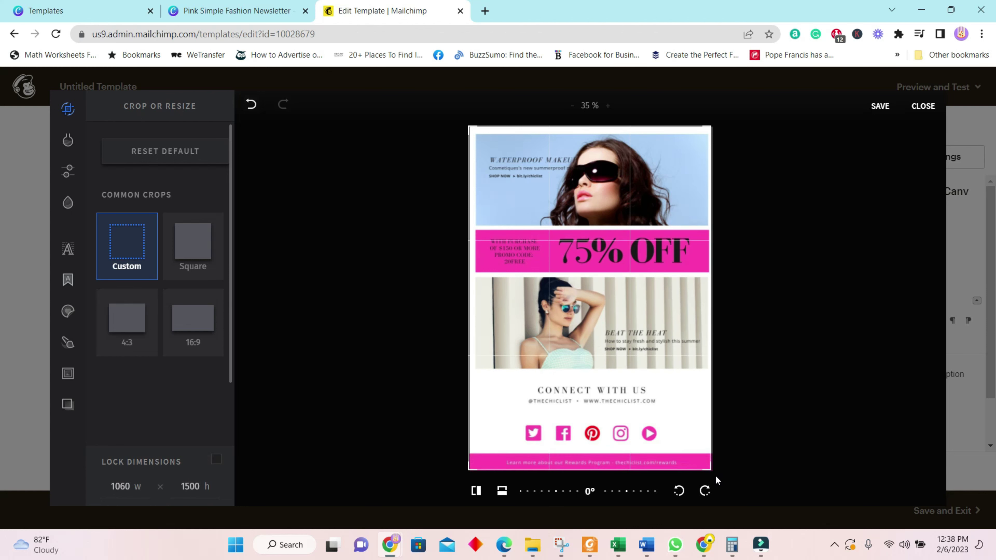
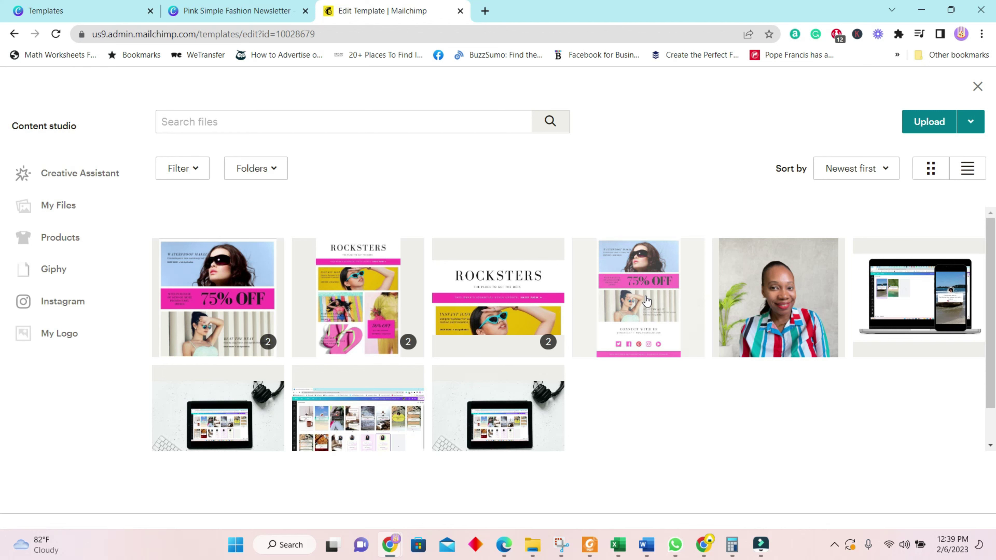
Insert the full second newsletter page into the new Image Card, unlock its dimensions and crop it to the CONNECT WITH US section
left_click(646, 301)
left_click(959, 130)
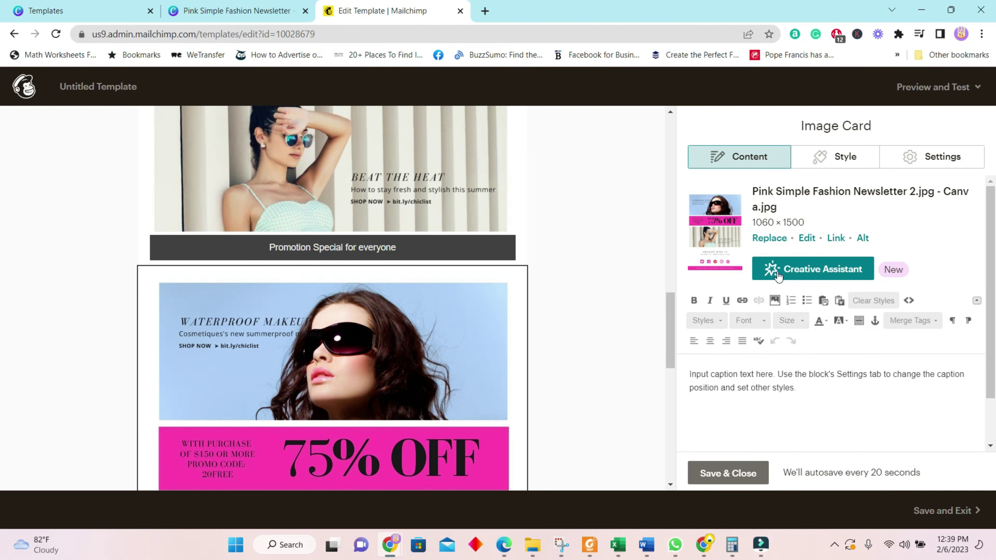
left_click(806, 238)
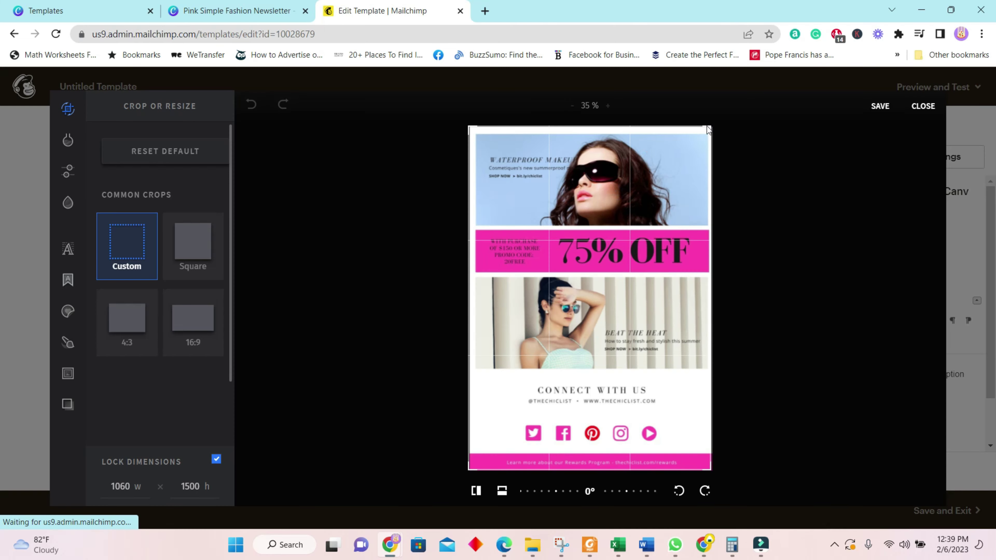
left_click(217, 459)
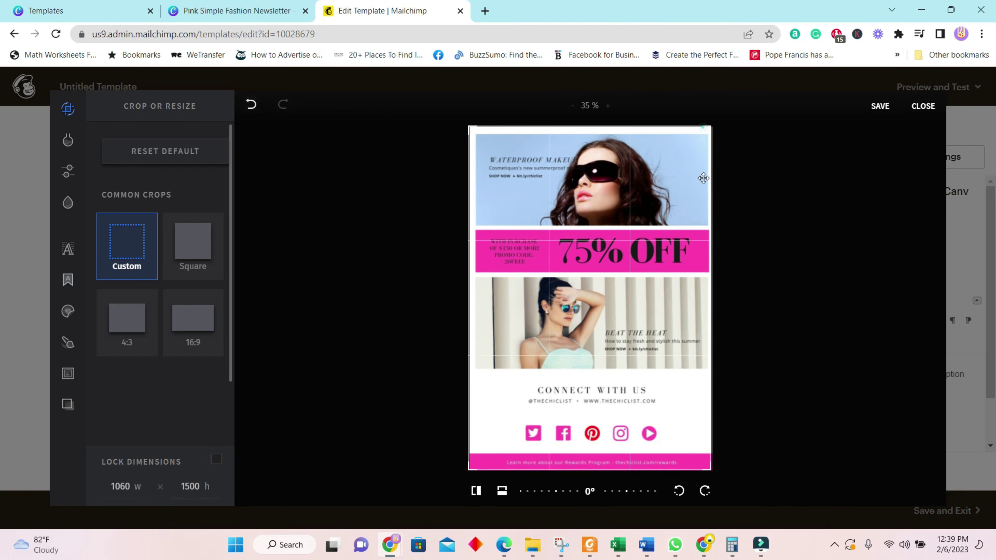
left_click_drag(702, 127, 706, 388)
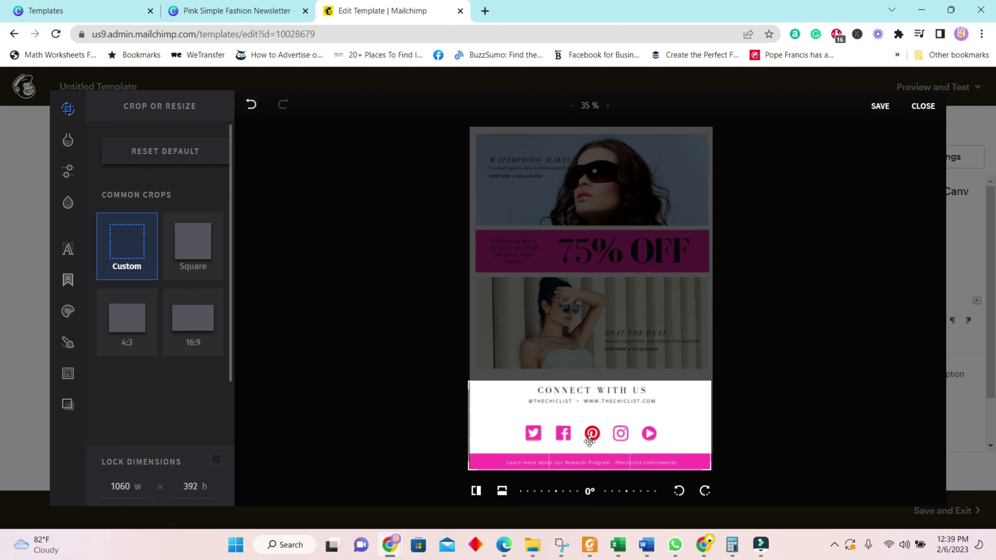
left_click(879, 105)
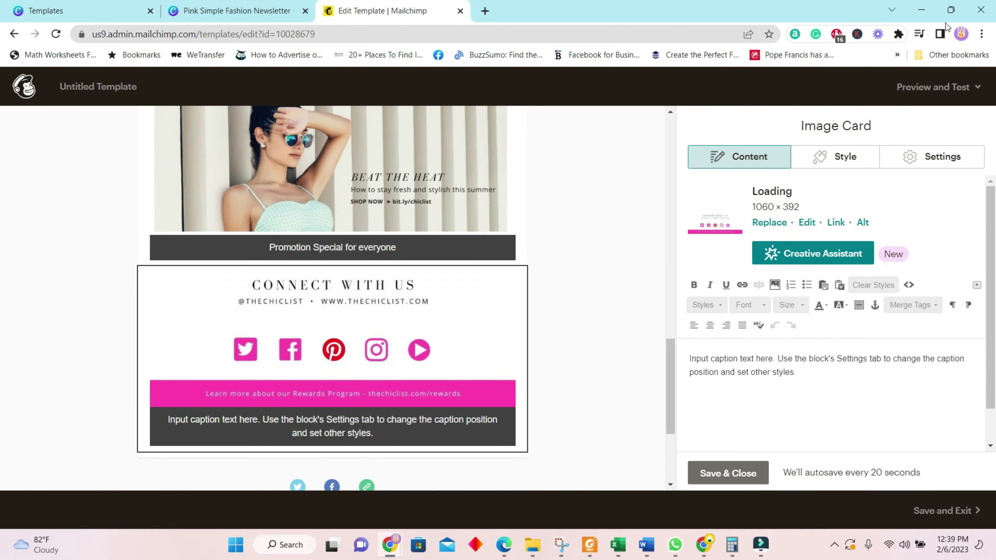
Look through the link target types offered for the CONNECT WITH US image, leaving the image without a link
left_click(560, 340)
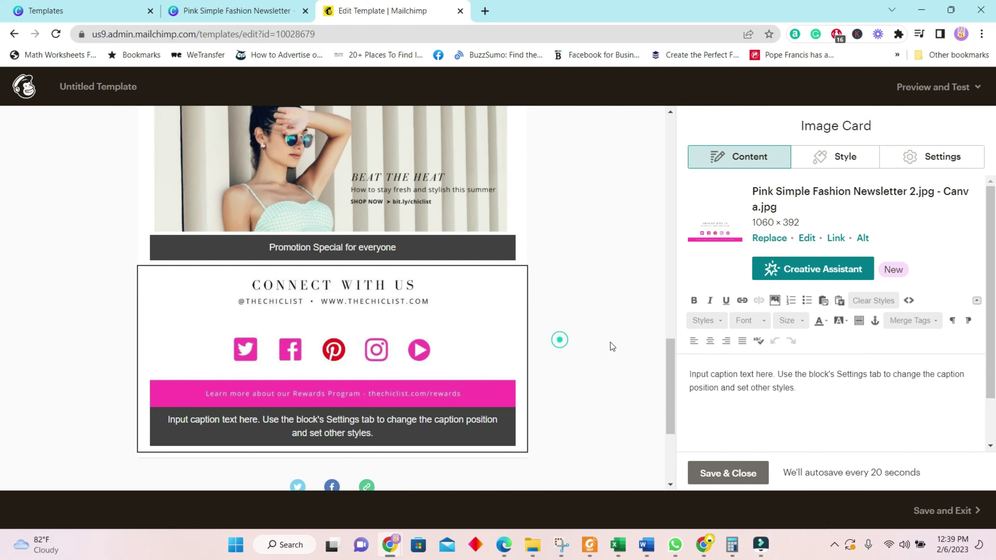
left_click(596, 352)
left_click(630, 291)
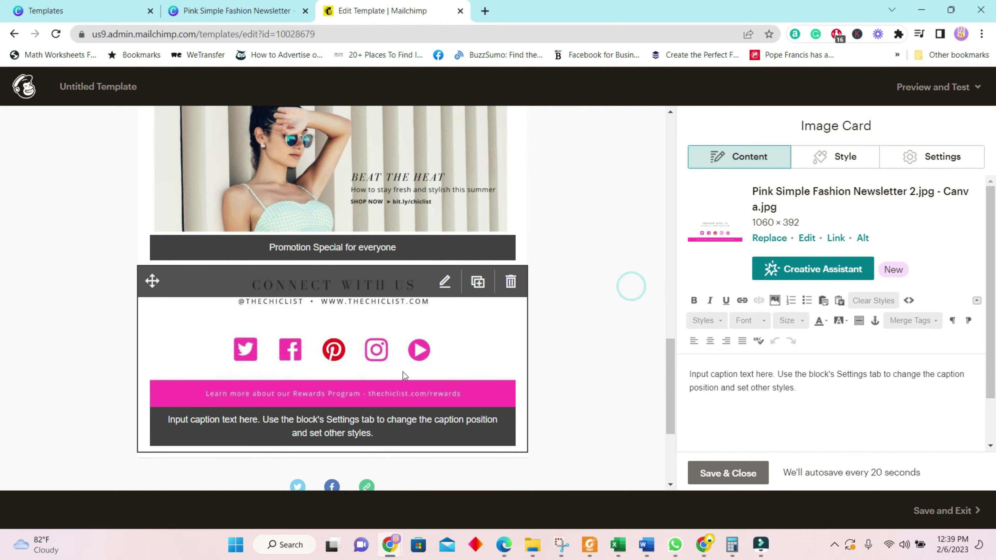
left_click(427, 355)
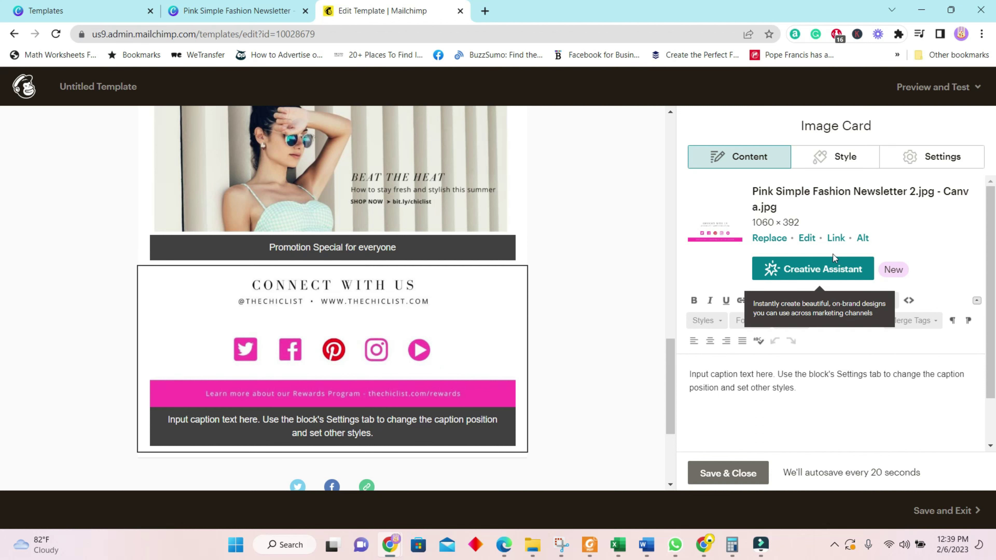
left_click(836, 238)
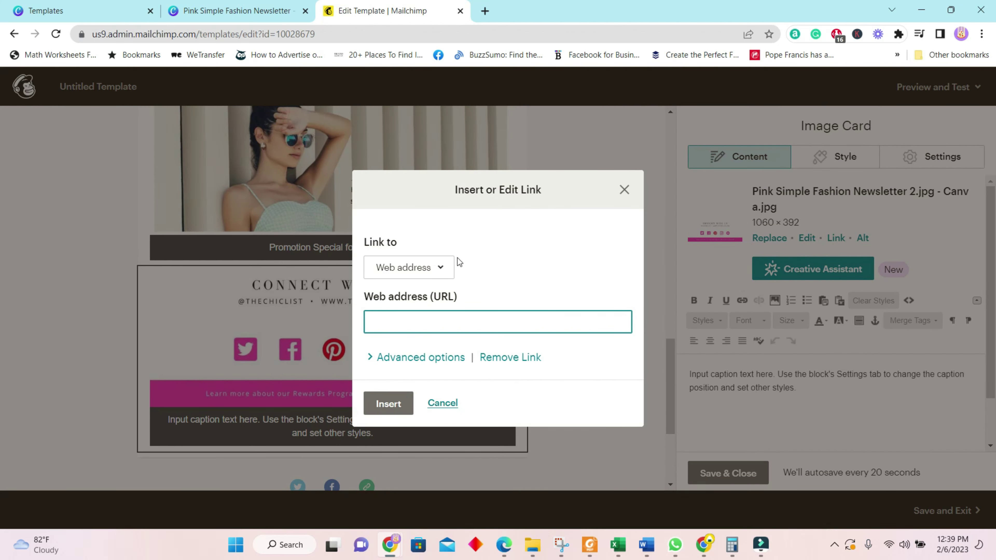
left_click(441, 268)
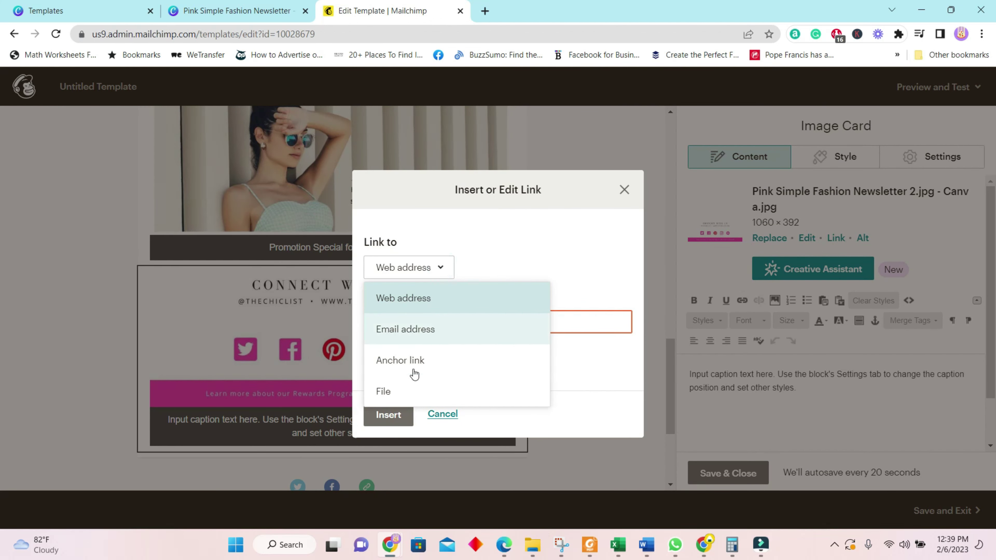
left_click(578, 267)
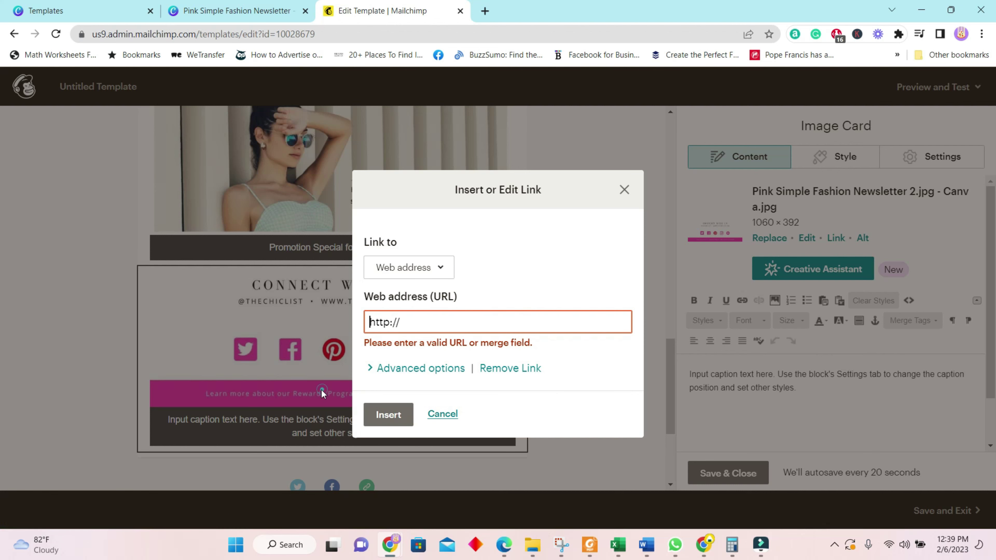
left_click(442, 413)
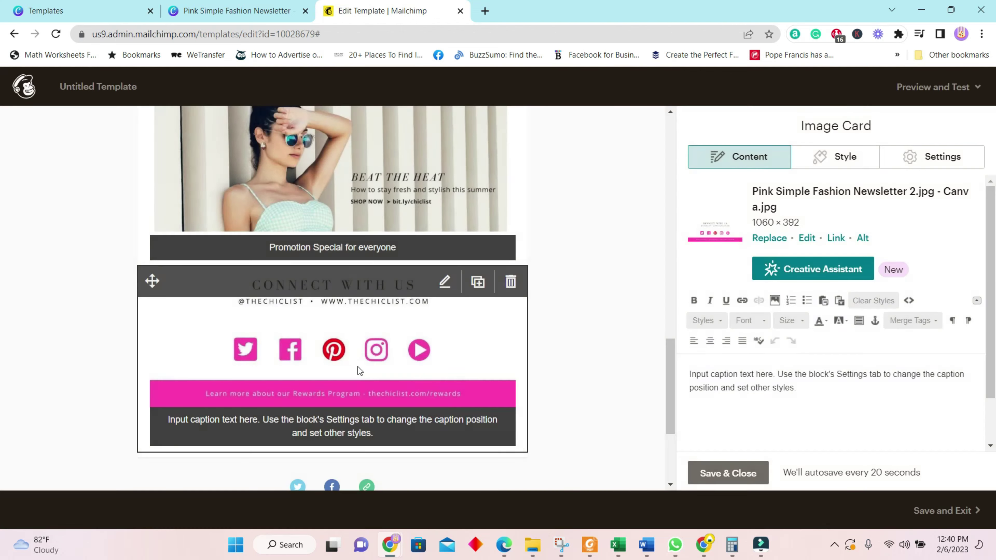
left_click(358, 367)
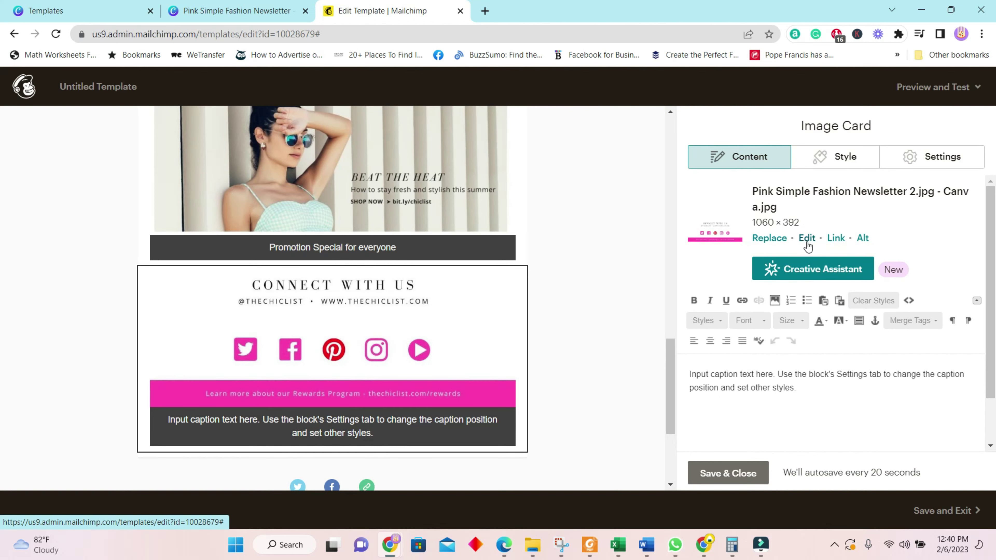
Replace the placeholder caption under the CONNECT WITH US image with "Inorder to benefit from special click here"
scroll(520, 370, "down", 5)
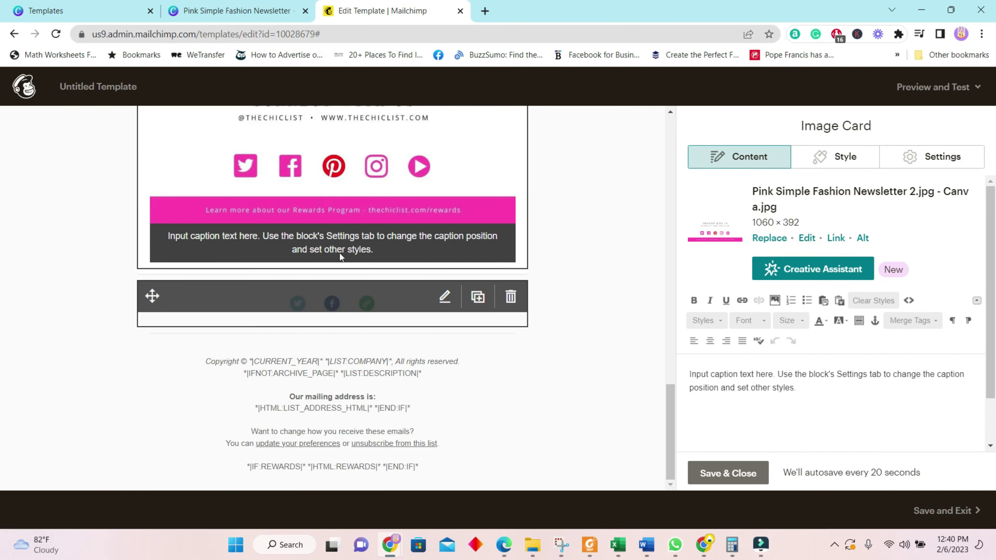
scroll(436, 340, "up", 3)
scroll(436, 350, "up", 1)
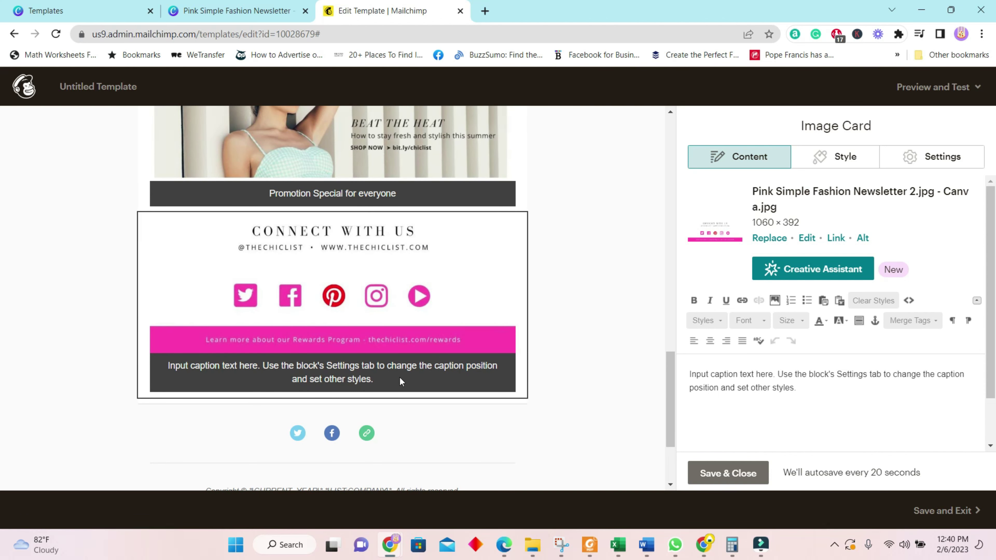
scroll(412, 353, "down", 3)
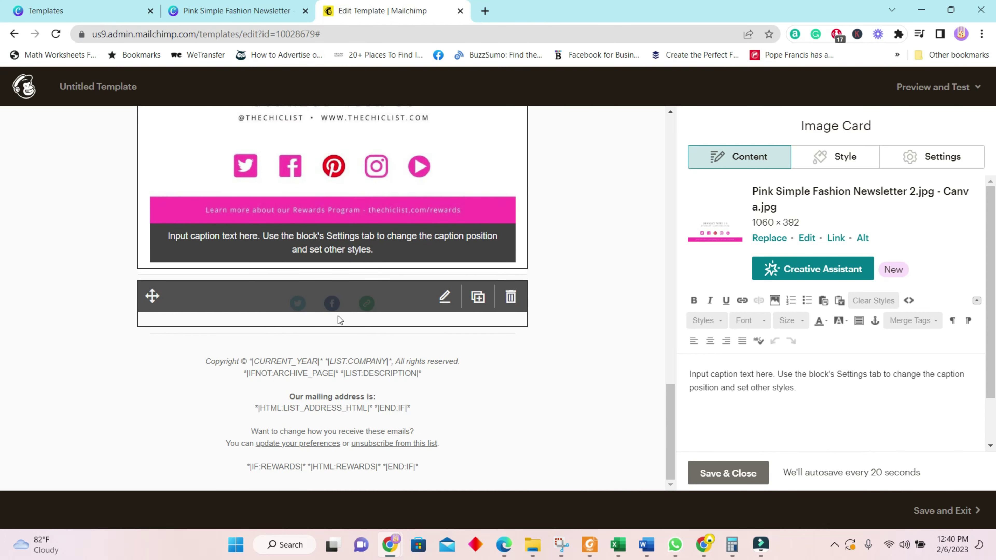
scroll(431, 367, "up", 2)
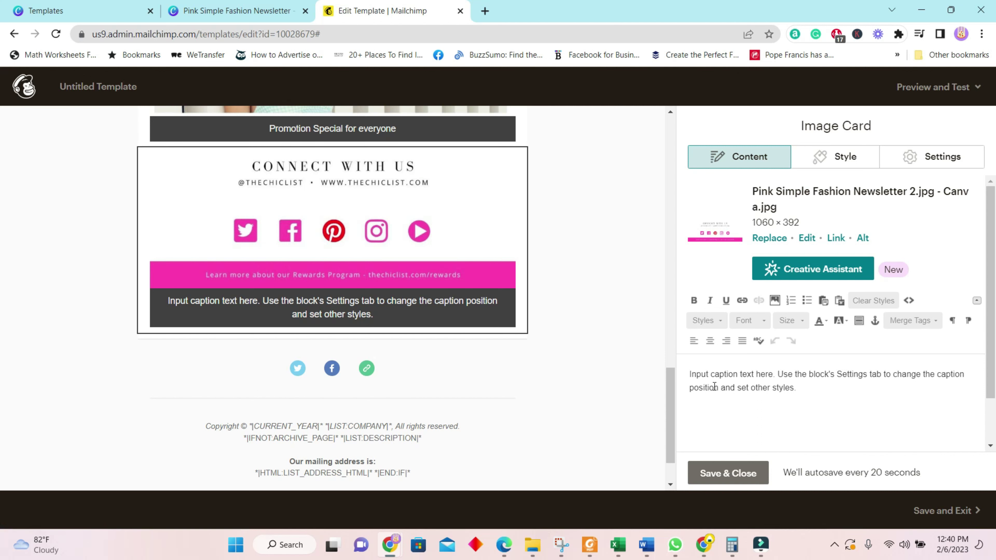
left_click_drag(801, 391, 690, 376)
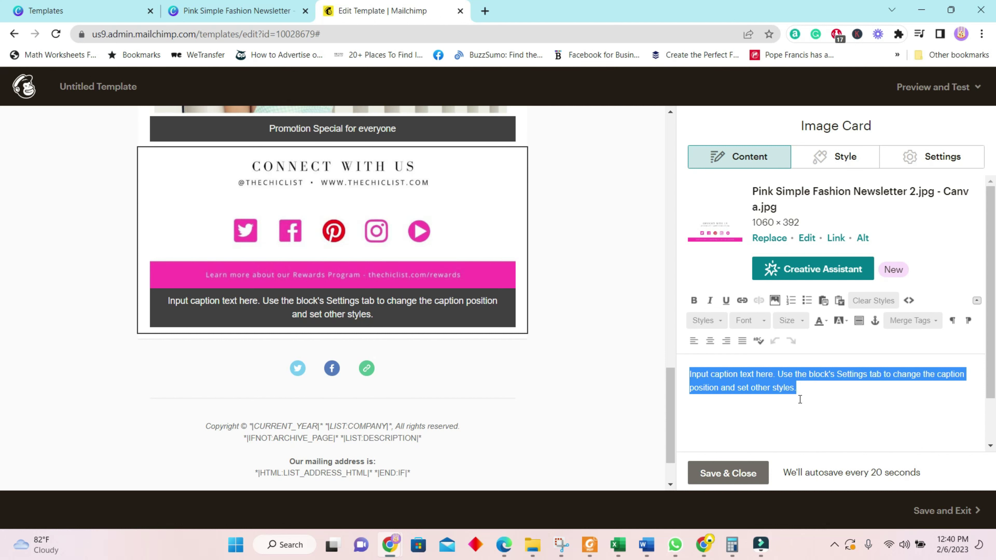
type("In")
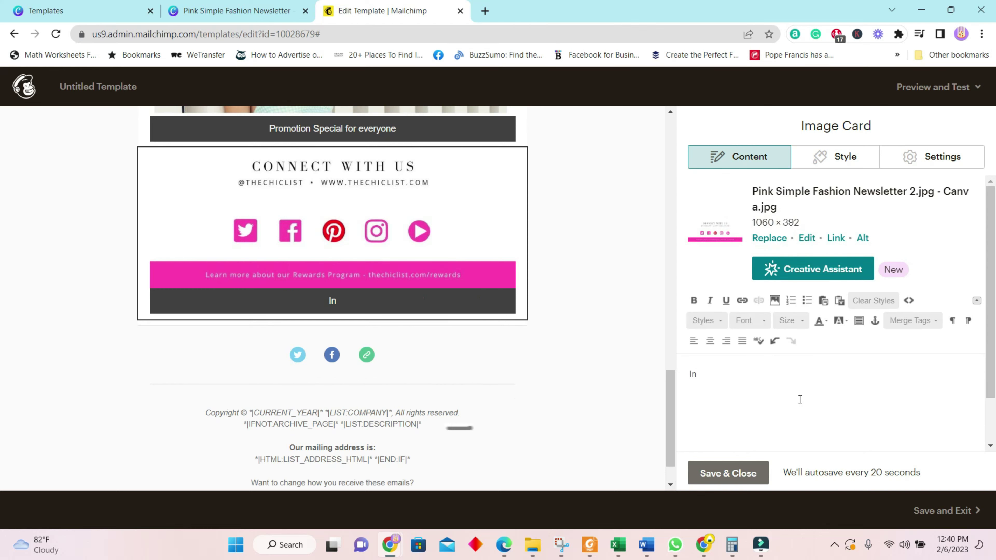
type("order to benefit from special click here")
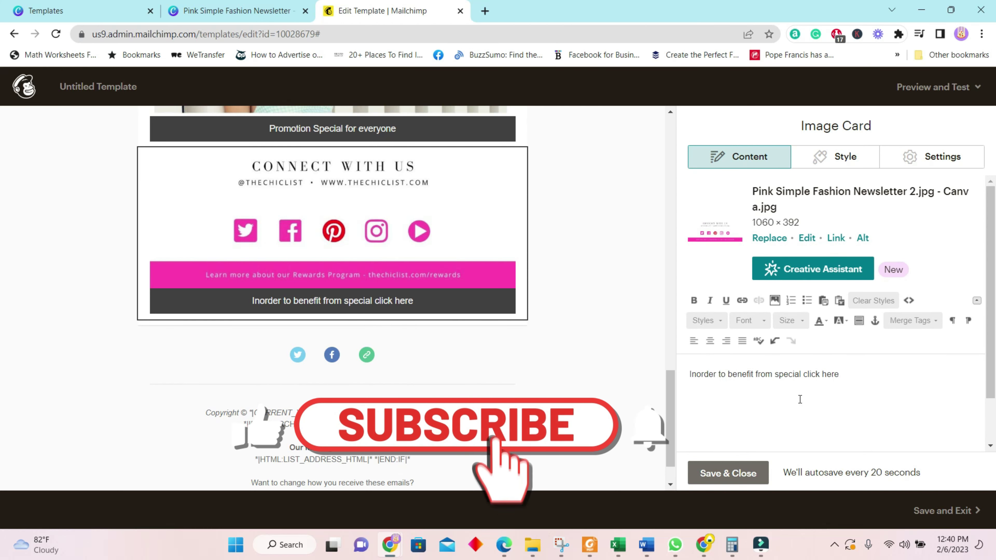
Link "click here" in the caption to the copied Canva Pink Simple Fashion Newsletter address, correct "Inorder" to "In order" and save the card
left_click_drag(856, 370, 802, 368)
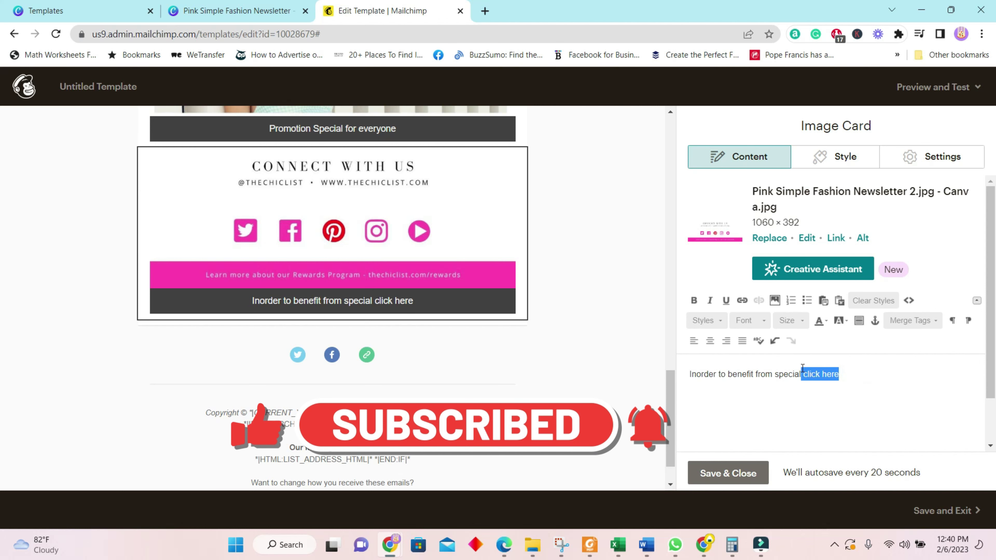
left_click(742, 301)
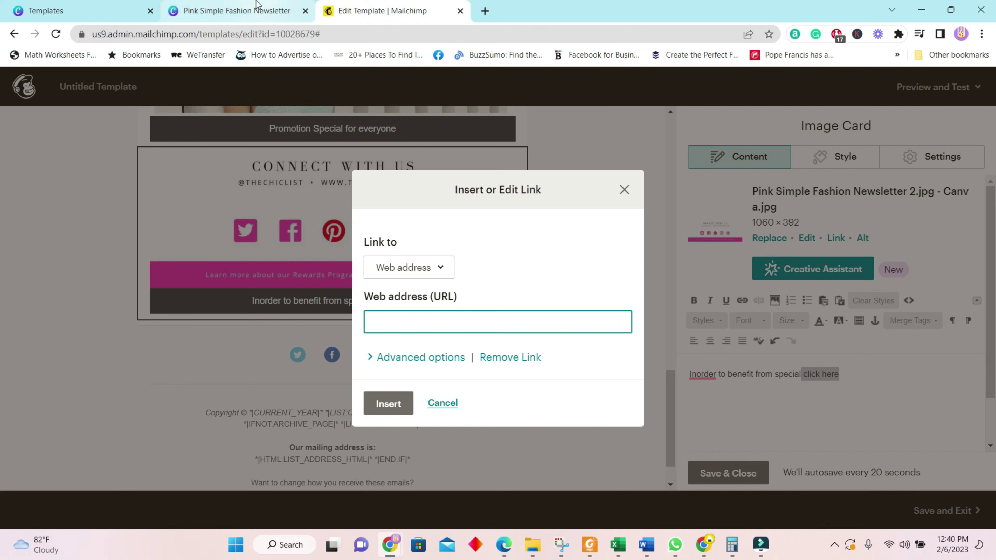
left_click(55, 4)
left_click(133, 33)
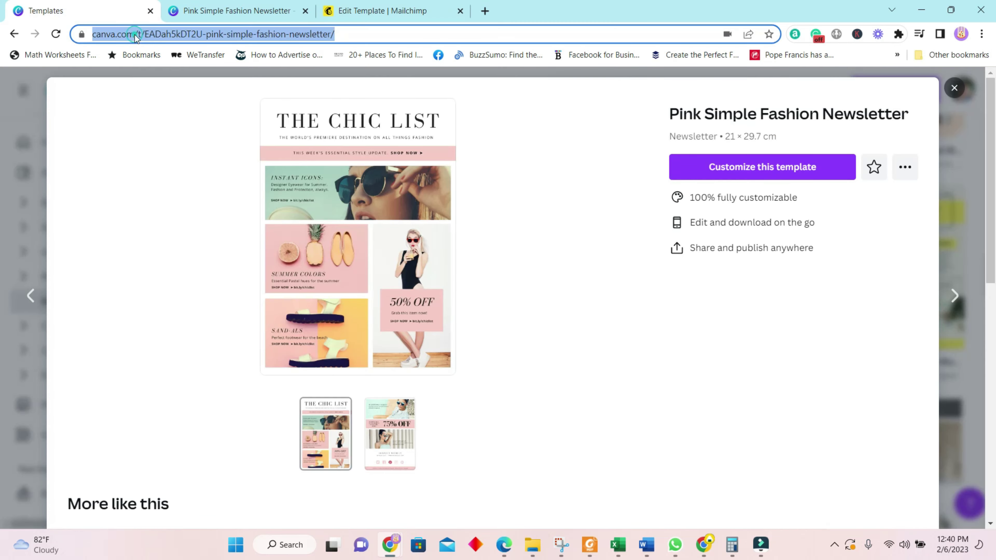
key("ctrl+c")
left_click(465, 10)
key("ctrl+v")
left_click(387, 413)
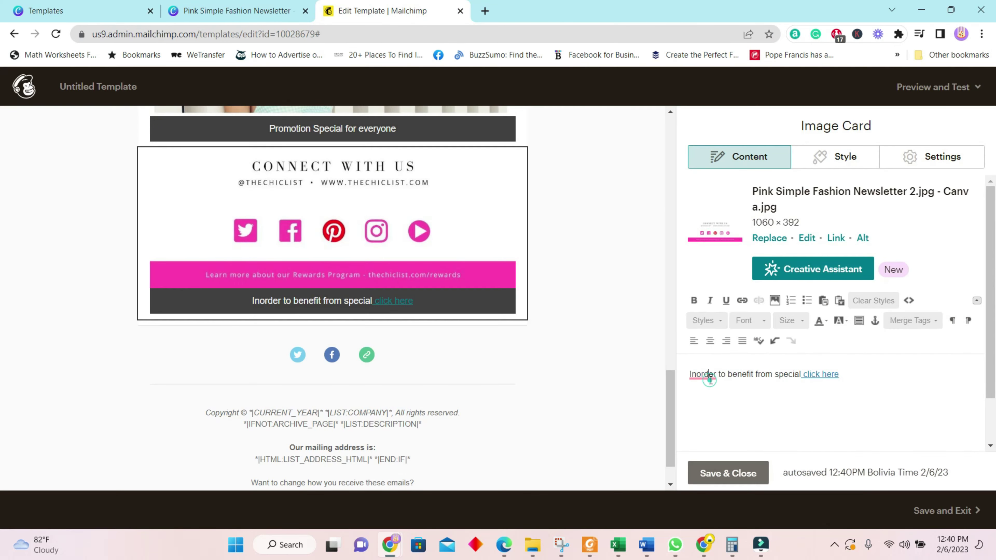
left_click(724, 472)
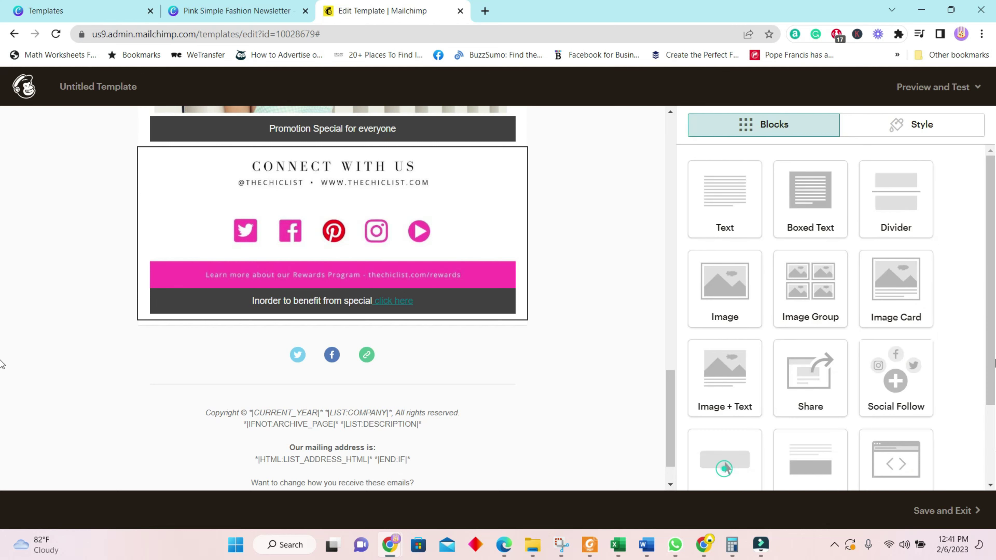
Reopen the link settings of the CONNECT WITH US image and examine the fields for an Email address link
left_click(409, 217)
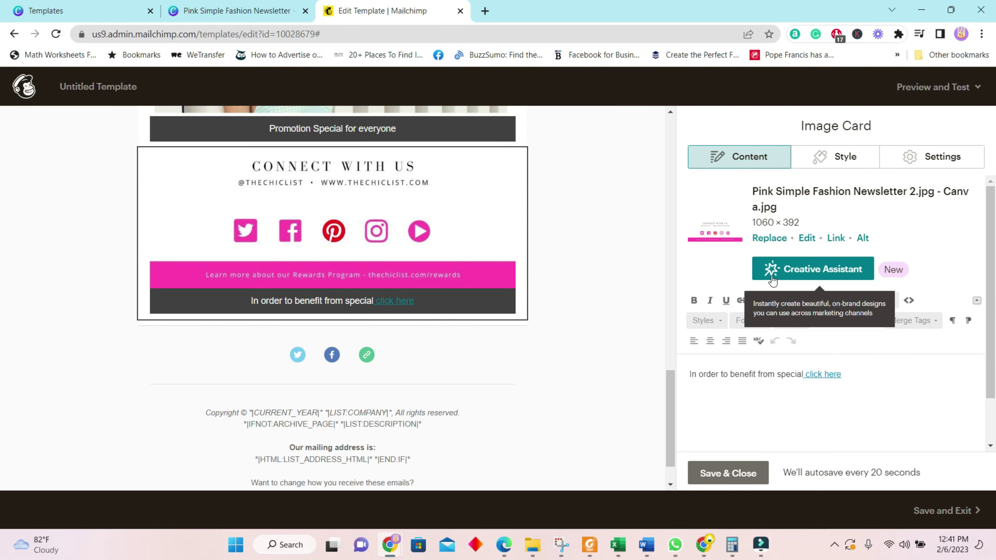
left_click(839, 239)
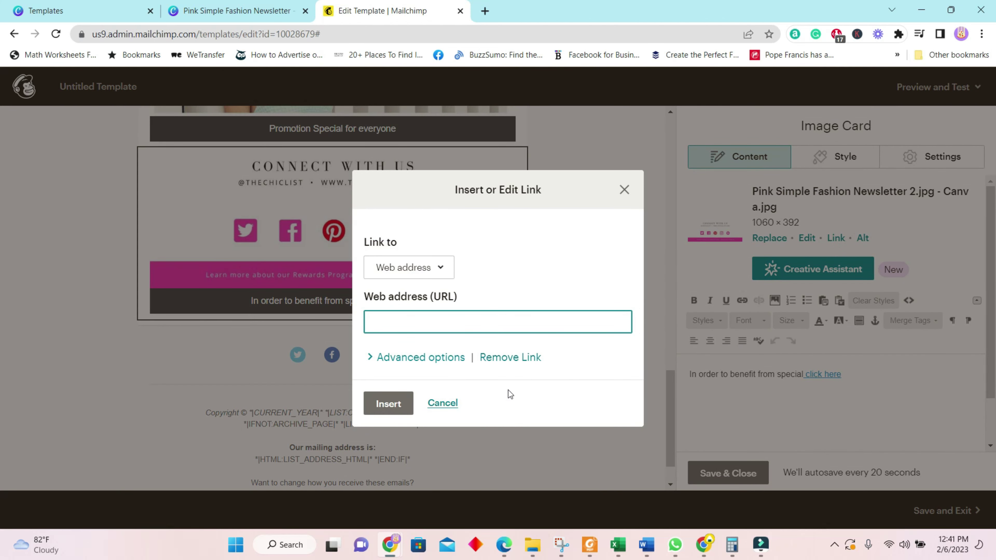
left_click(443, 268)
left_click(411, 326)
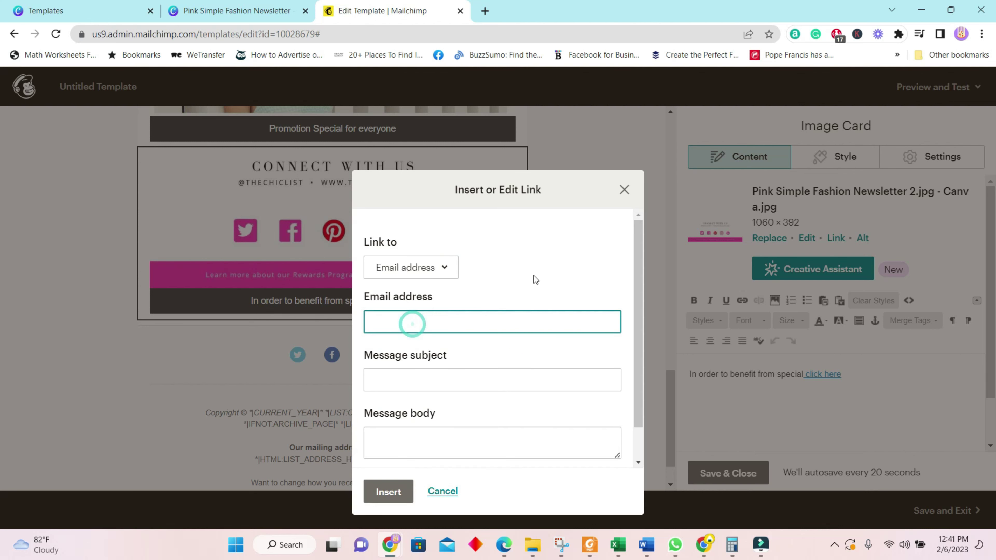
left_click(451, 441)
scroll(487, 433, "down", 1)
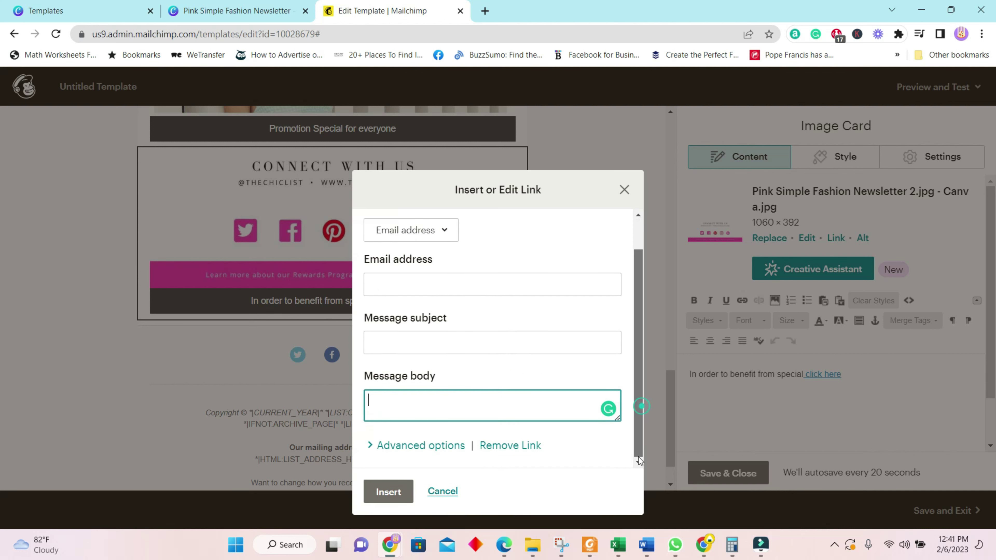
Examine the Anchor link and File options for the CONNECT WITH US image's link, then close the link settings without inserting one
left_click(450, 237)
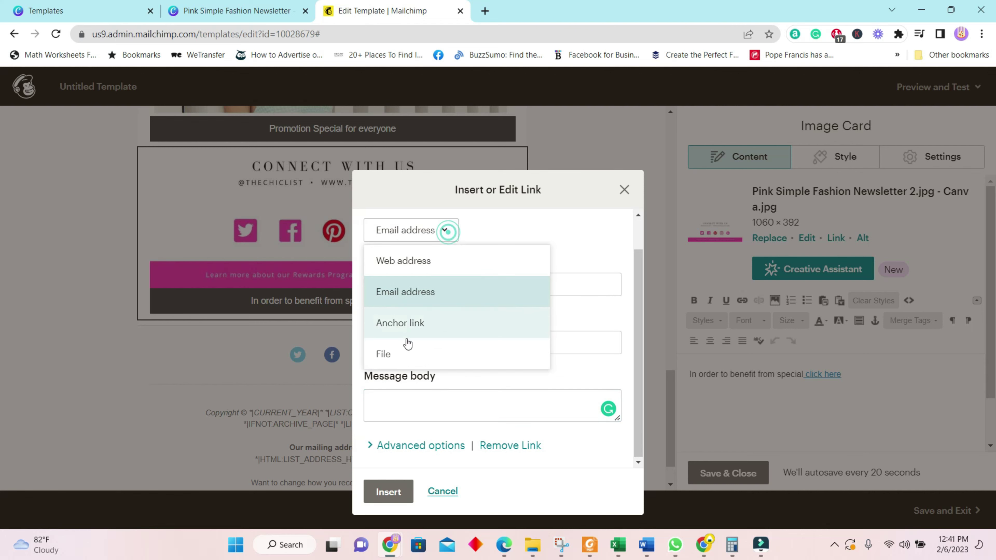
left_click(424, 327)
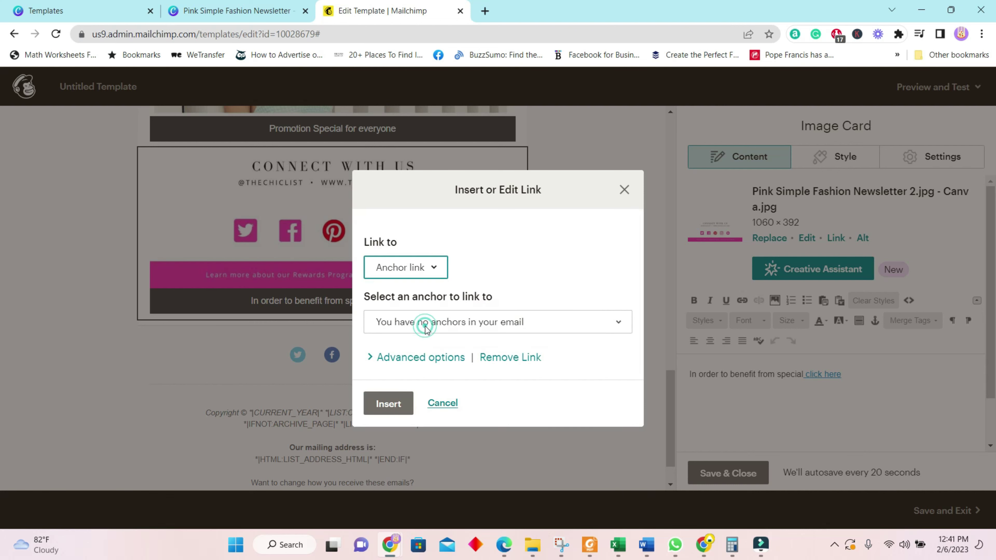
left_click(435, 267)
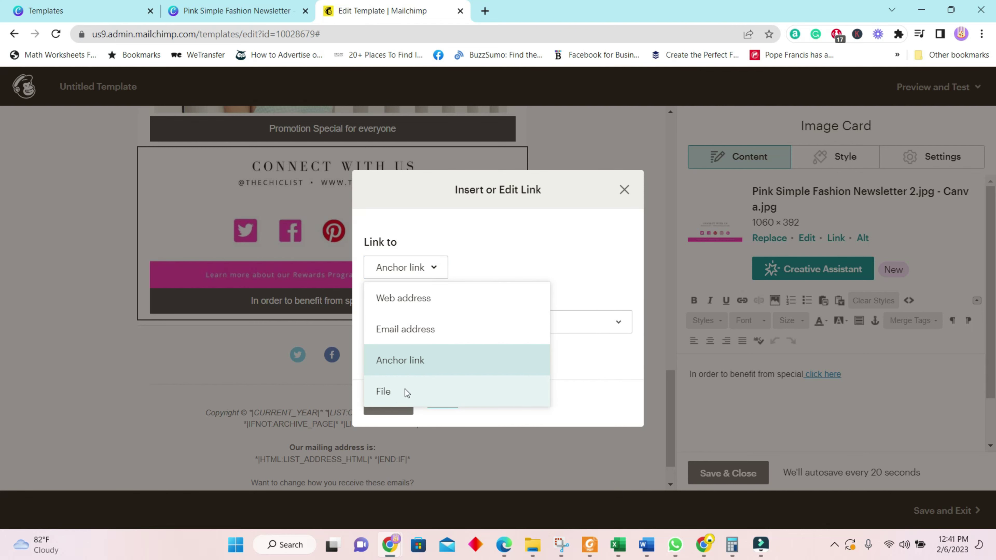
left_click(405, 391)
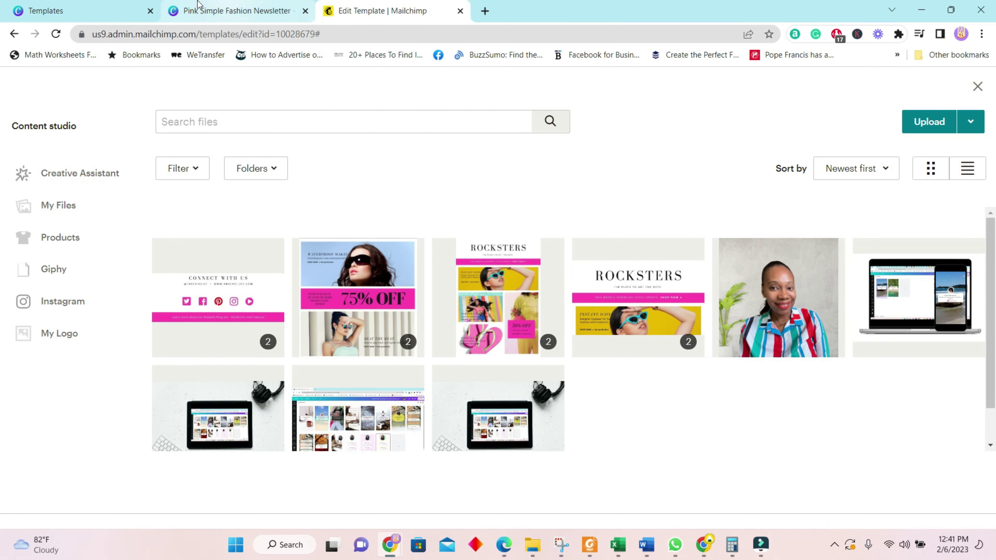
left_click(219, 16)
left_click(382, 10)
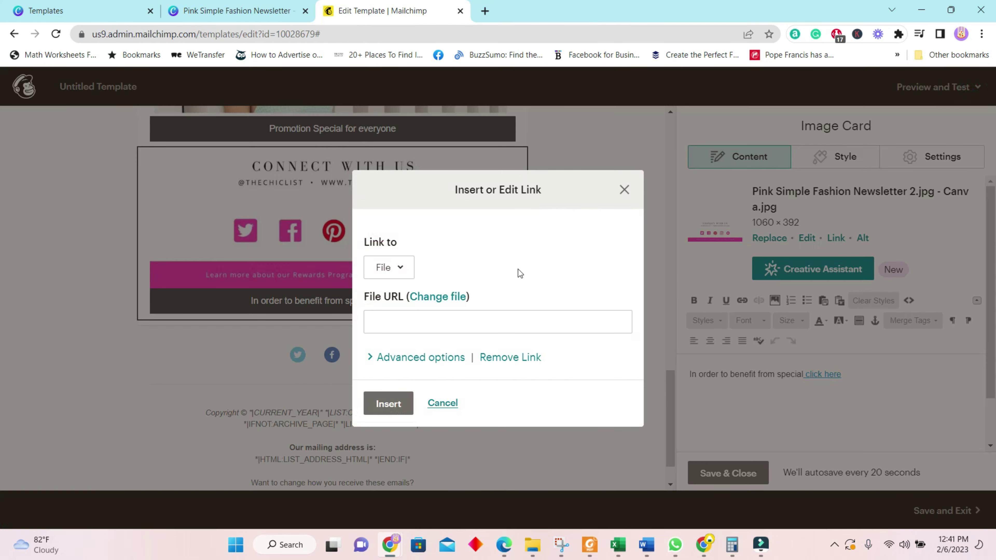
left_click(408, 272)
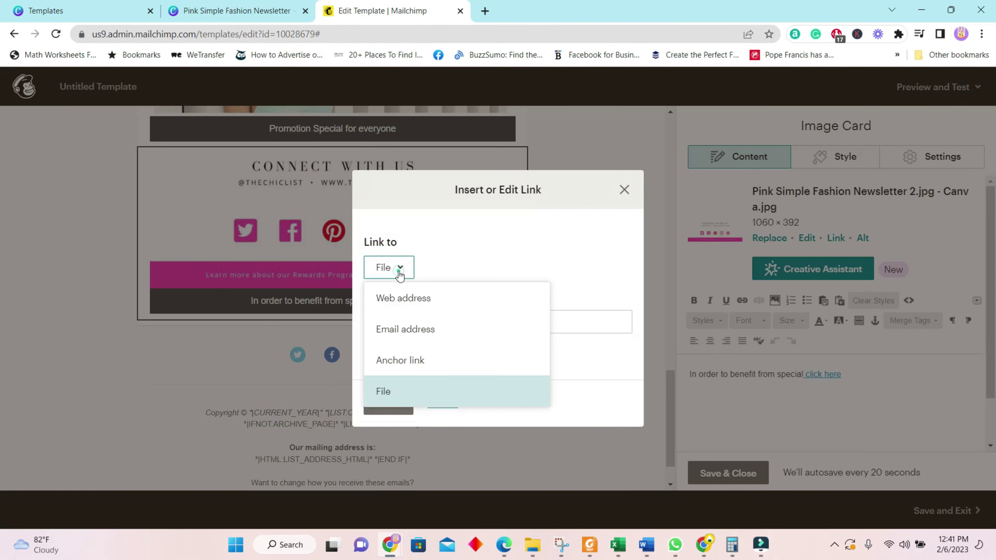
left_click(624, 192)
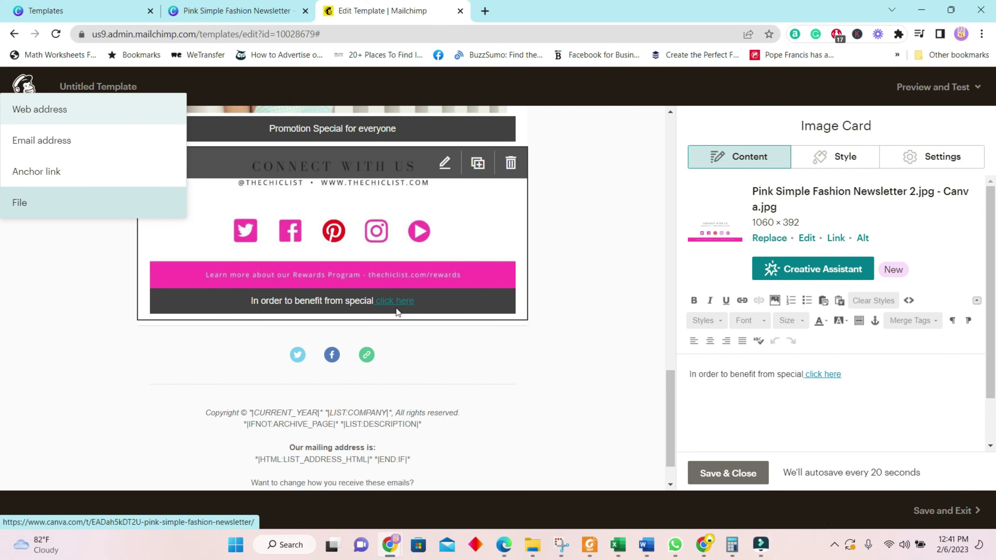
left_click(14, 275)
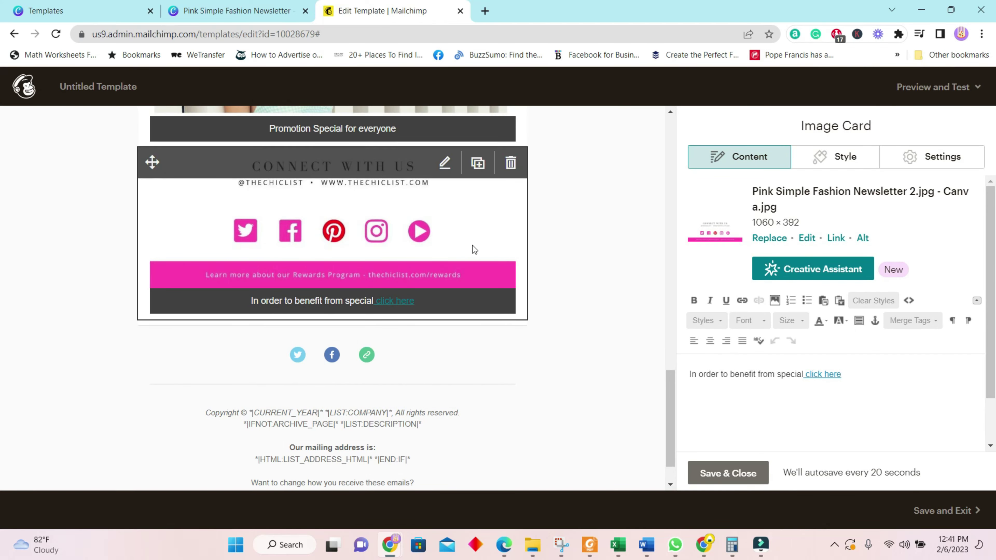
Delete the CONNECT WITH US image card from the template and confirm the removal
scroll(462, 414, "up", 5)
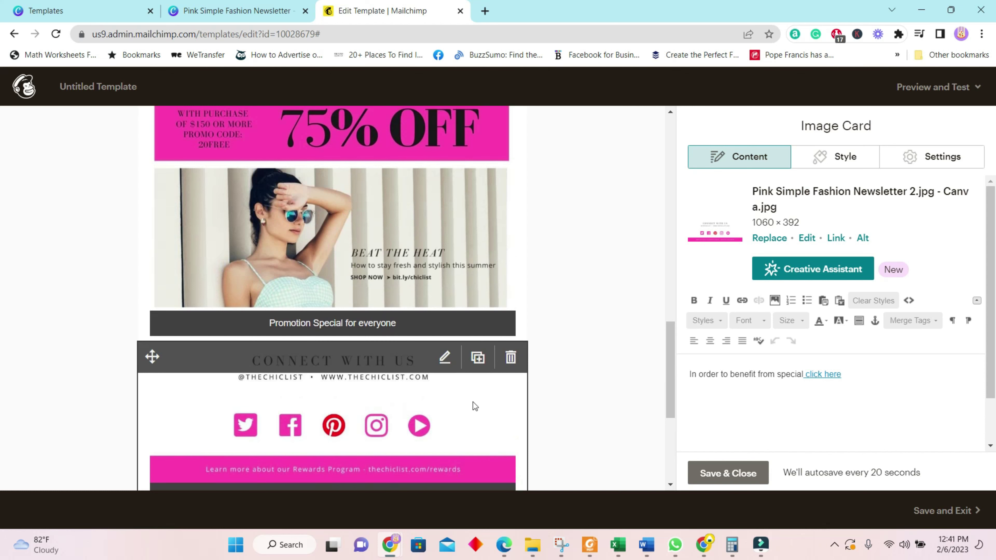
scroll(473, 402, "down", 2)
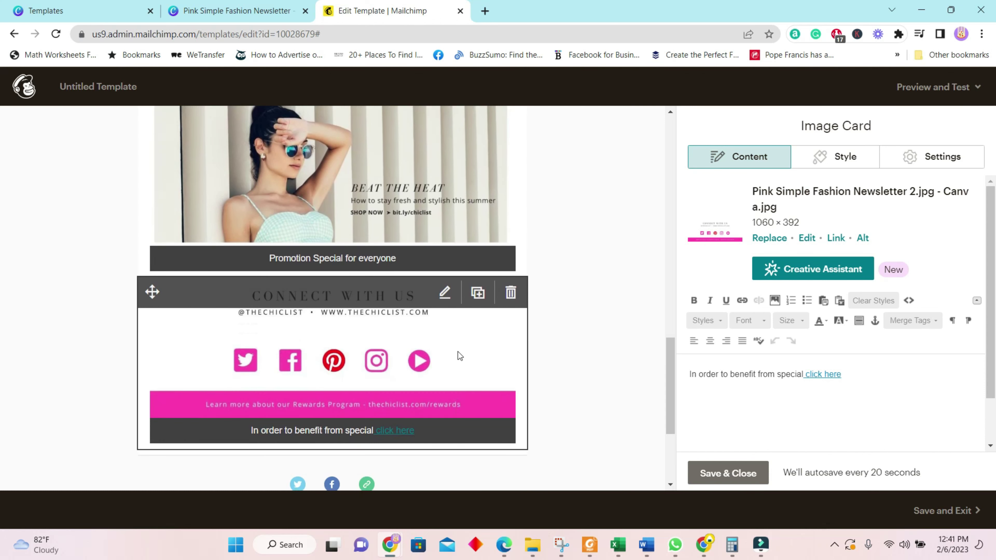
scroll(495, 412, "down", 4)
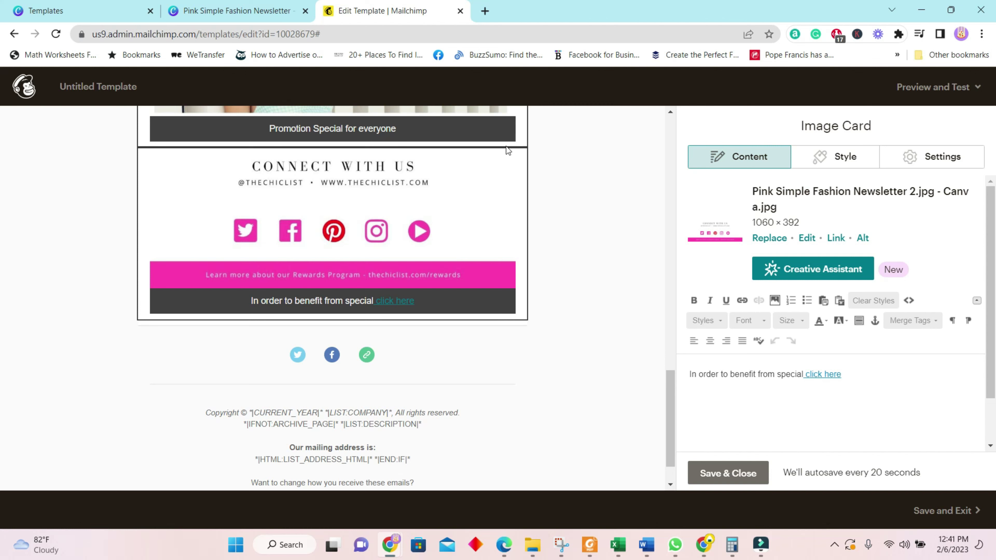
left_click(510, 161)
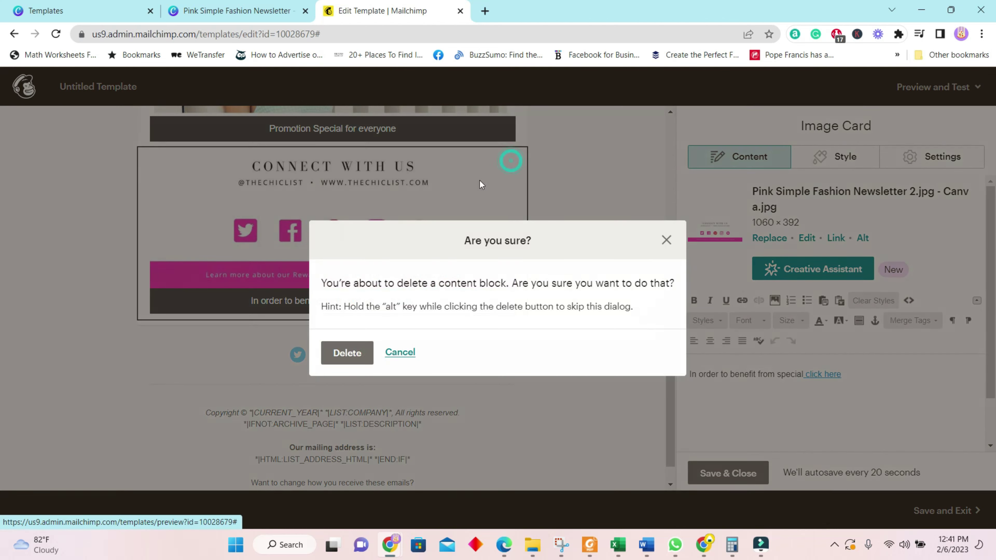
left_click(347, 353)
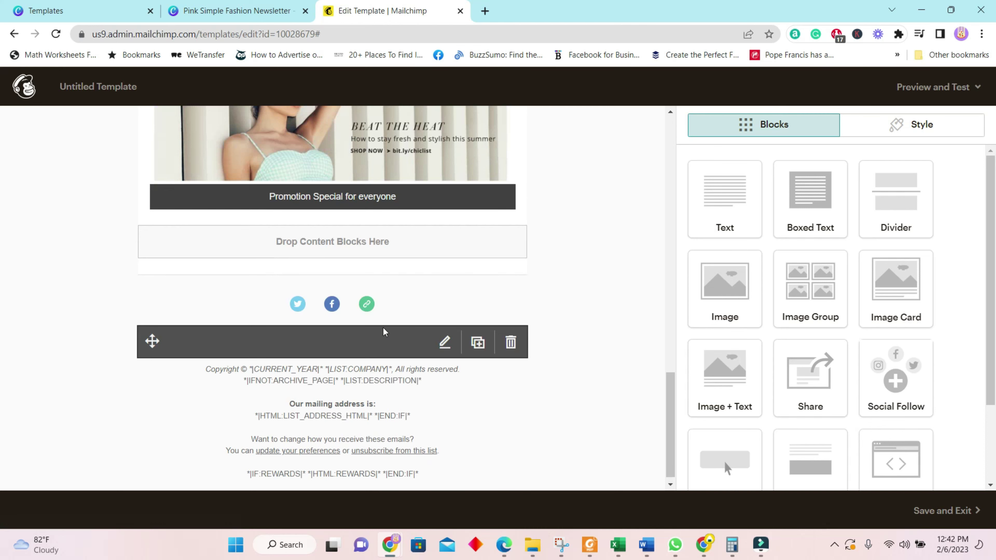
Open the Social Follow block below the content area and examine its Twitter, Facebook and Website link fields and its container and type style options
left_click(391, 323)
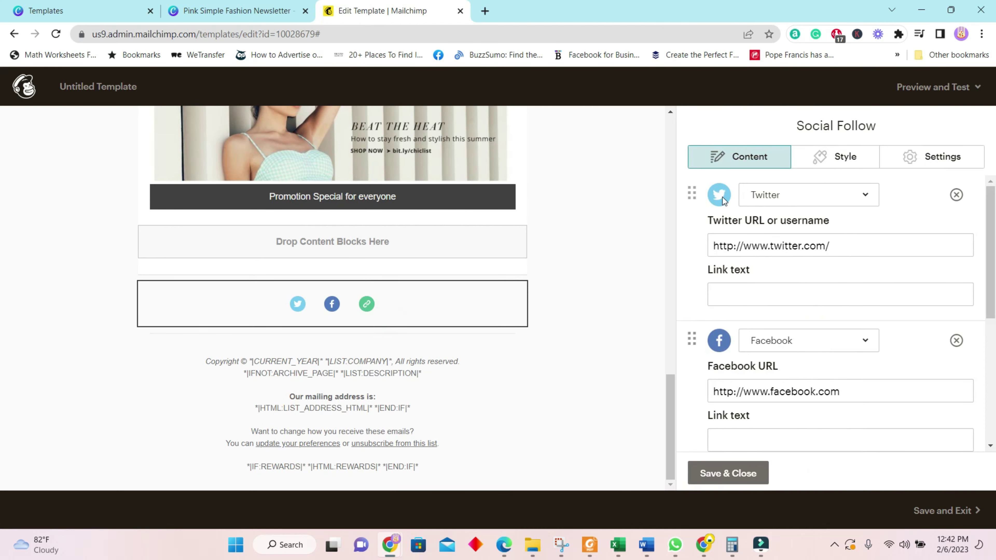
scroll(726, 322, "down", 3)
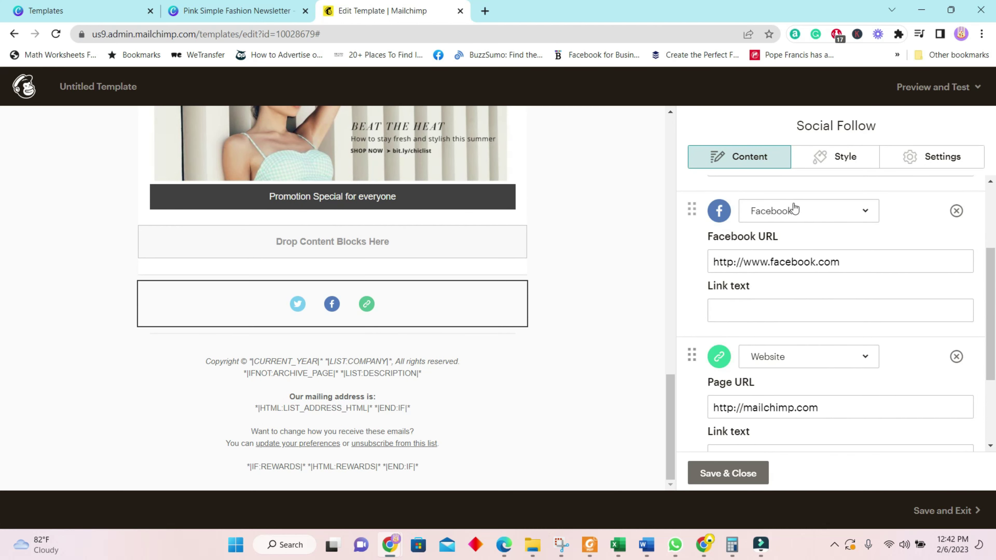
scroll(761, 388, "down", 3)
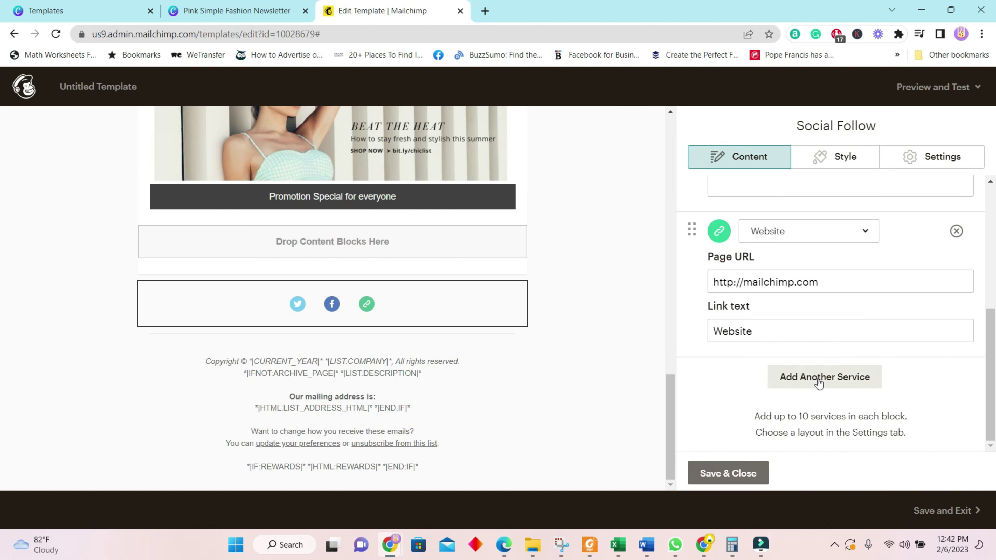
scroll(847, 387, "up", 5)
scroll(835, 408, "down", 5)
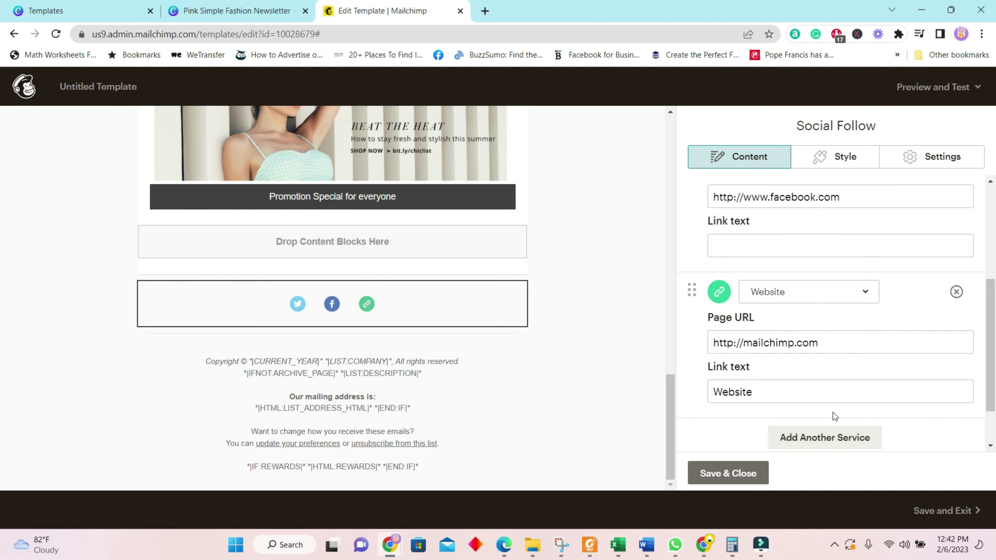
scroll(807, 398, "up", 5)
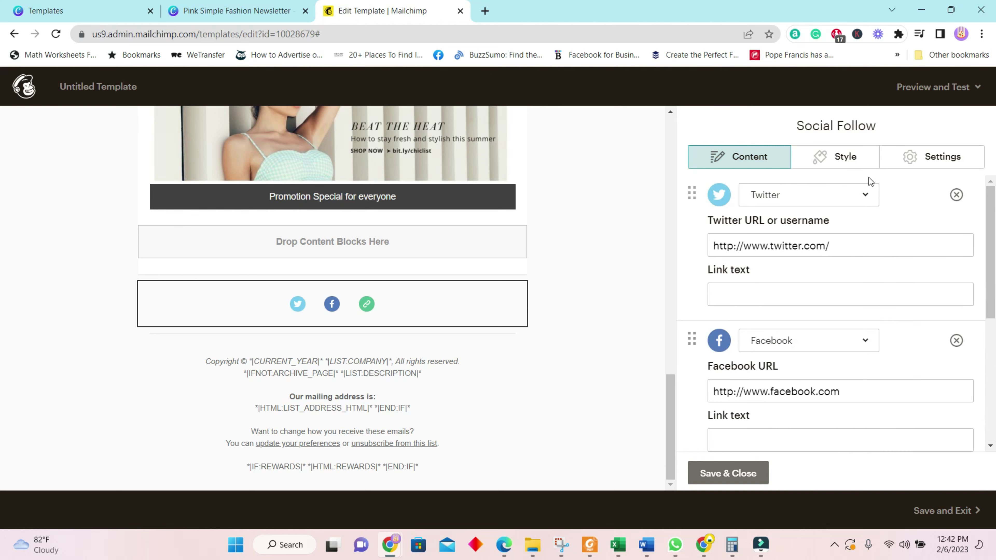
left_click(850, 168)
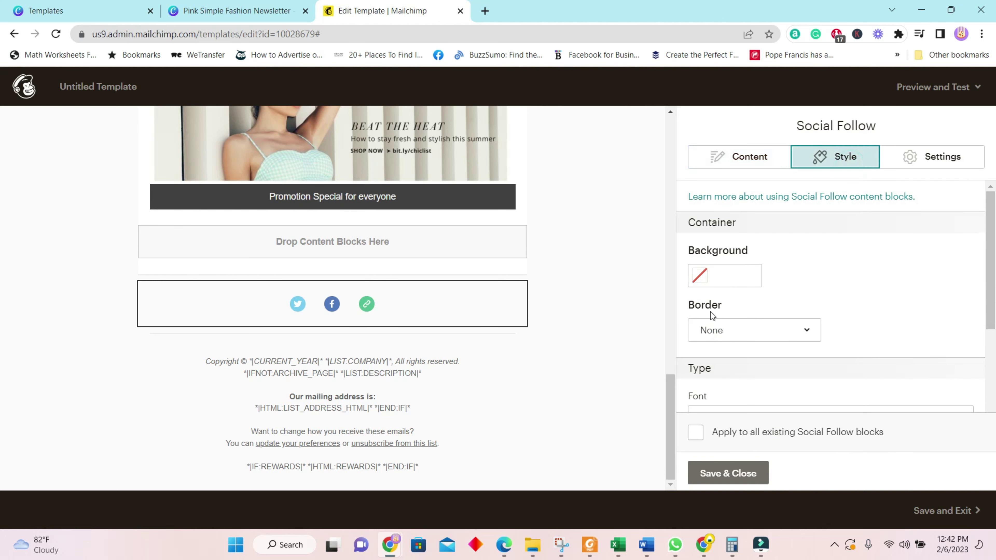
scroll(752, 289, "down", 2)
scroll(807, 341, "down", 2)
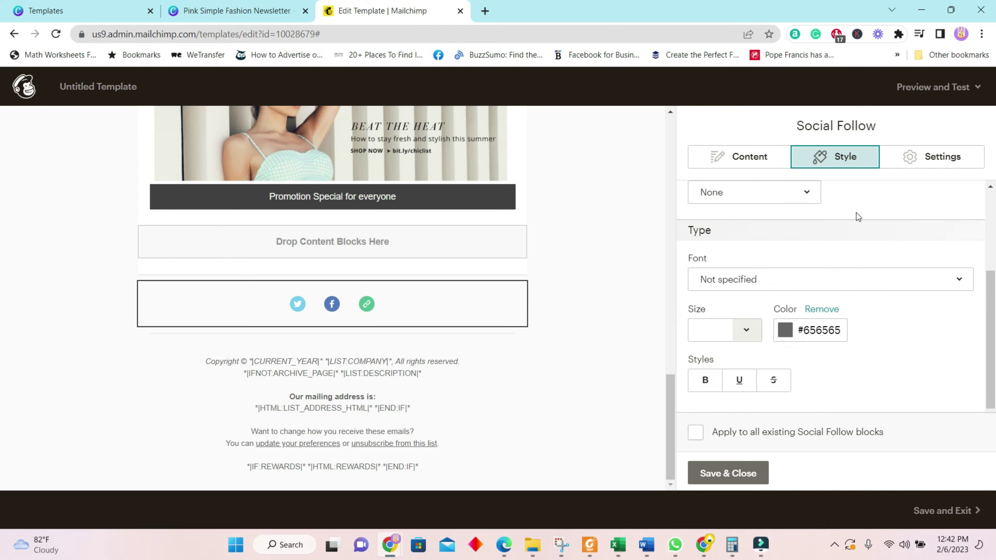